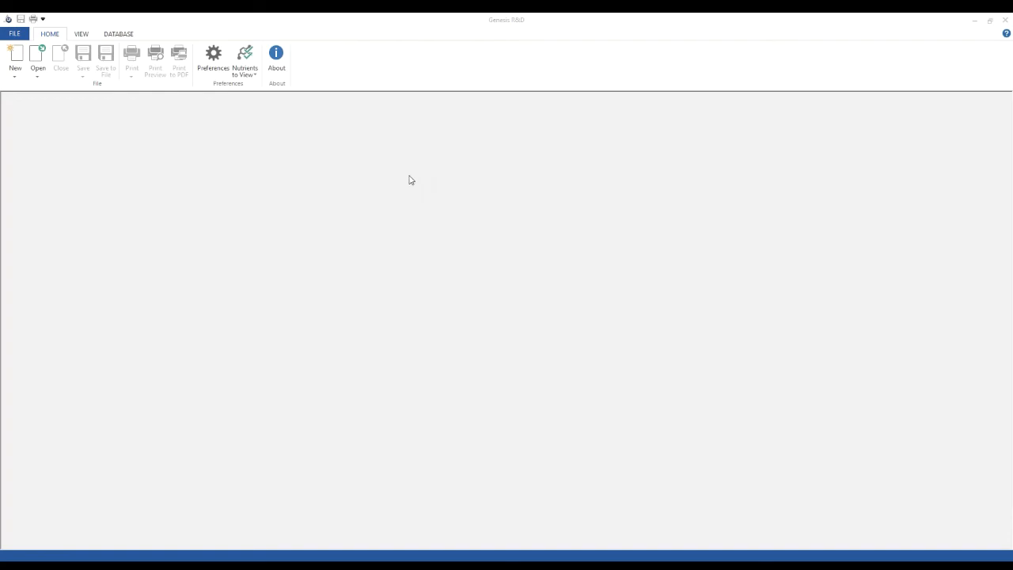
{"action": "left_click", "coordinate": [49, 35]}
{"action": "left_click", "coordinate": [281, 60]}
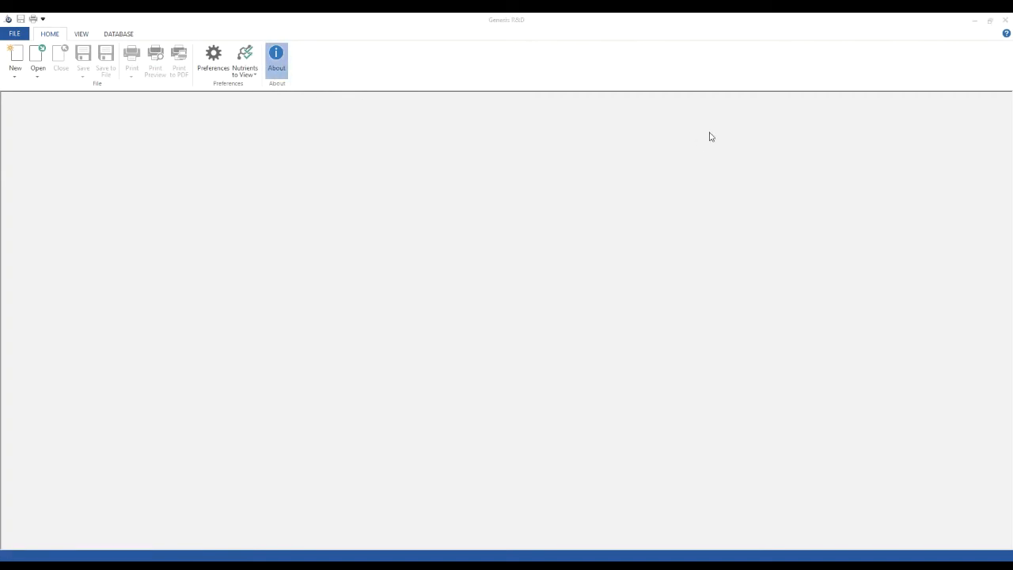
{"action": "left_click", "coordinate": [670, 192]}
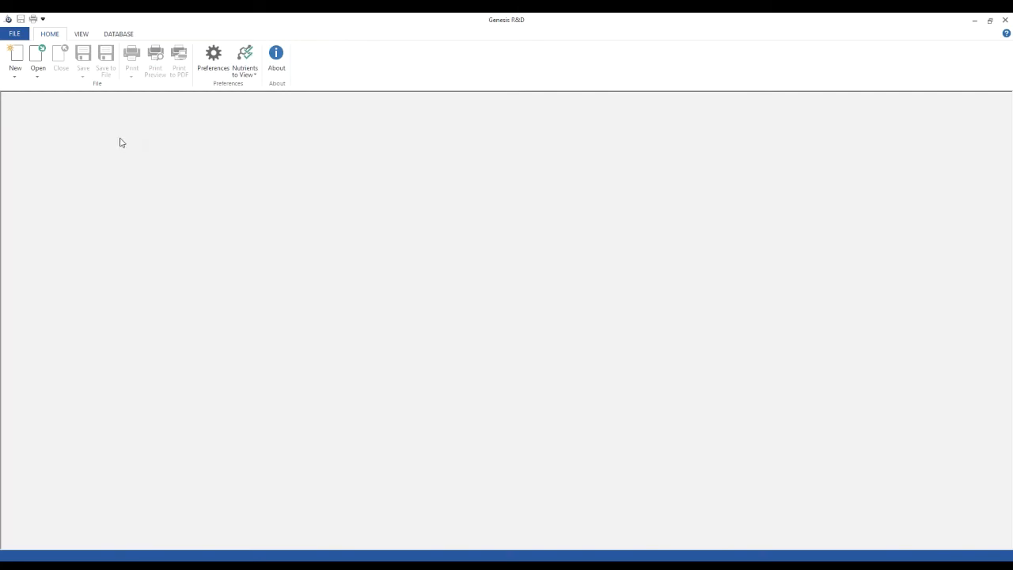
Step: Open the existing recipe "Blueberry Muffin 8oz Dual Column"
{"action": "left_click", "coordinate": [38, 70]}
{"action": "left_click", "coordinate": [46, 97]}
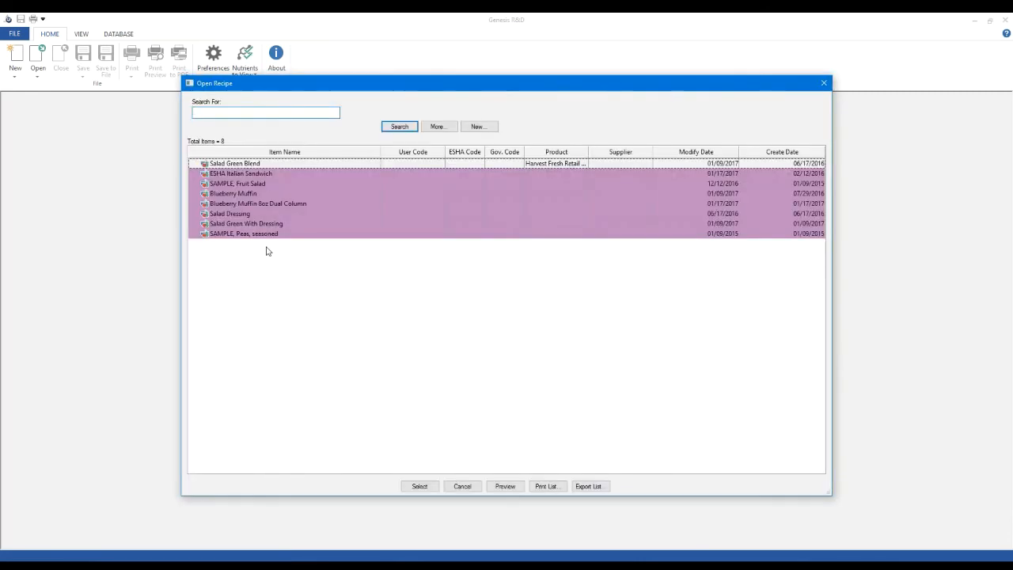
{"action": "left_click", "coordinate": [268, 205]}
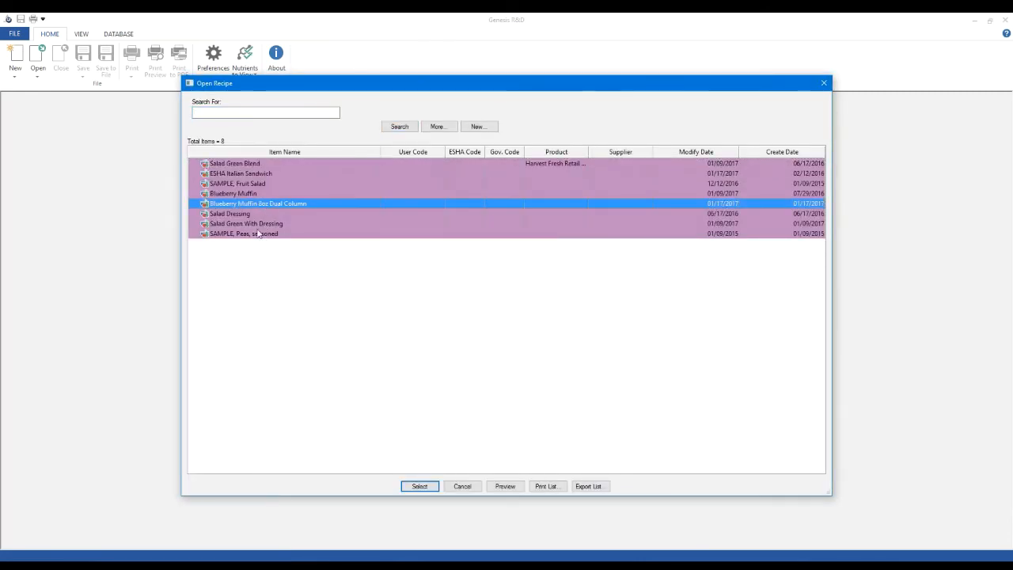
{"action": "left_click", "coordinate": [416, 487]}
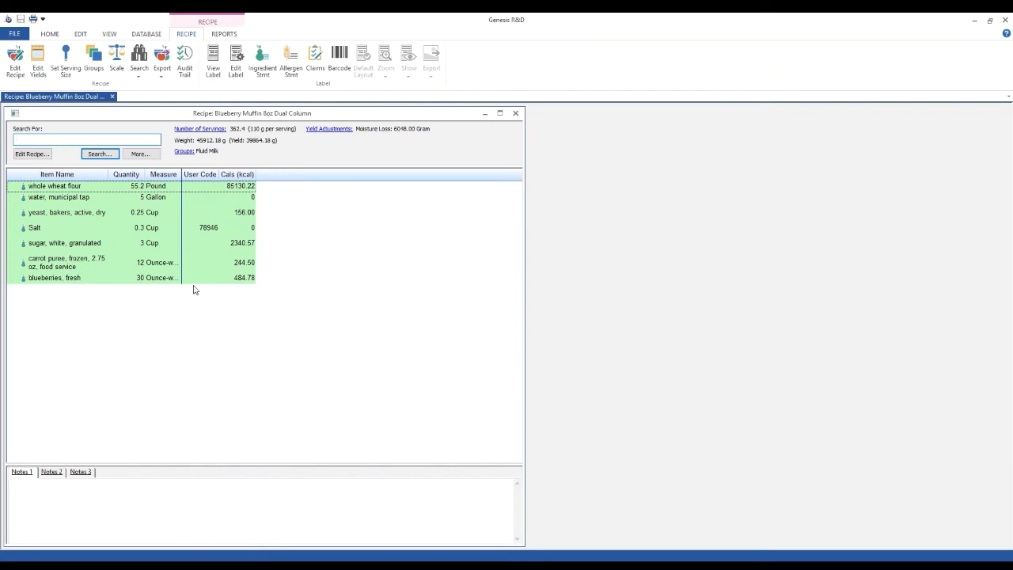
Step: Check the serving weight in the recipe information and display the recipe's nutrition label
{"action": "left_click", "coordinate": [32, 155]}
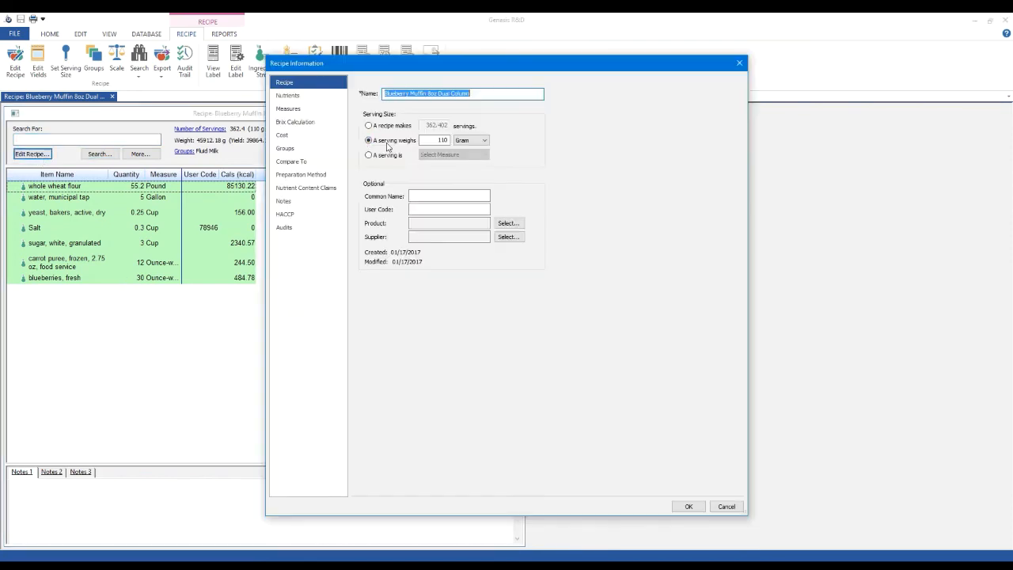
{"action": "double_click", "coordinate": [429, 139]}
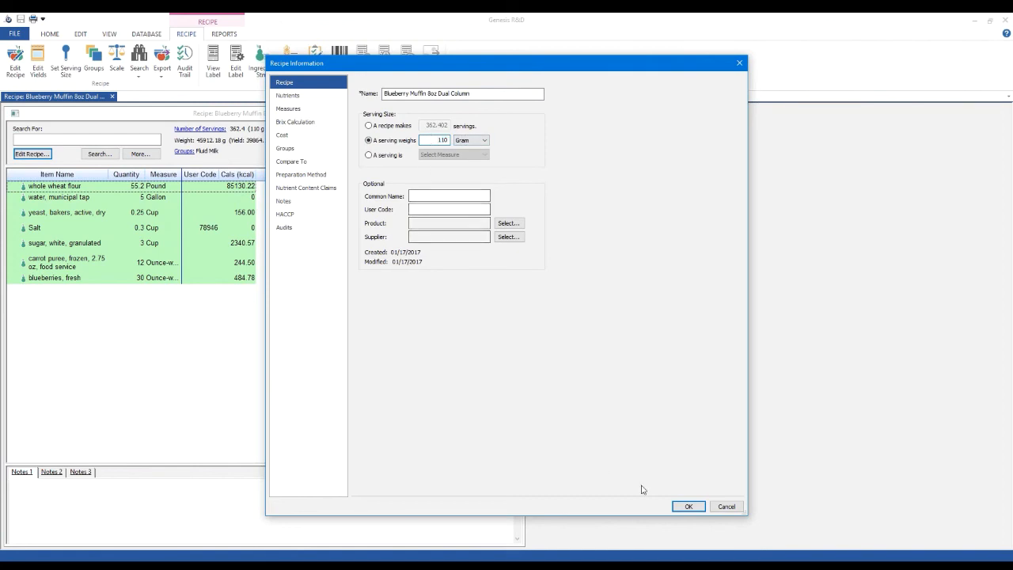
{"action": "left_click", "coordinate": [689, 506]}
{"action": "left_click", "coordinate": [213, 61]}
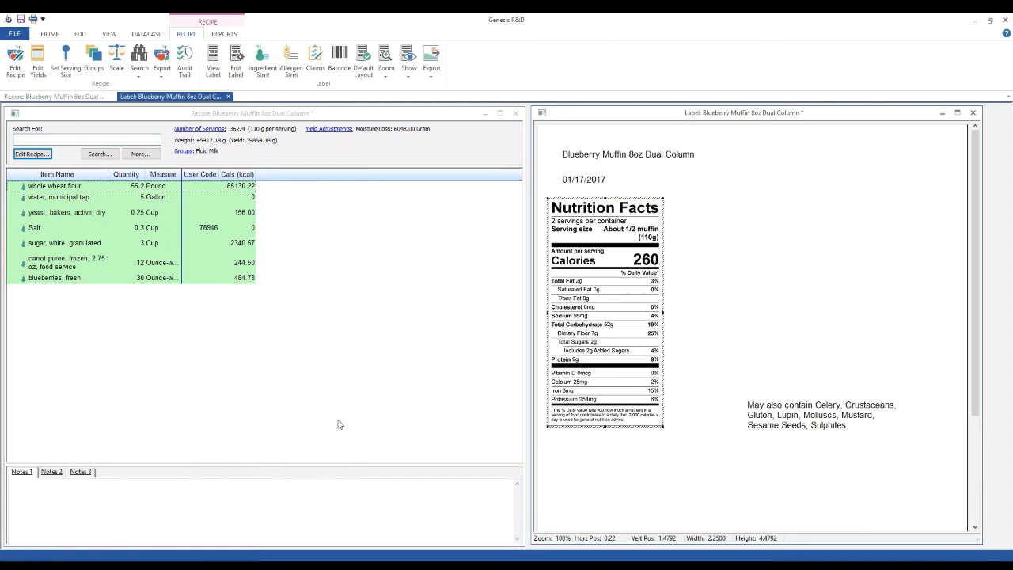
{"action": "left_click", "coordinate": [568, 450]}
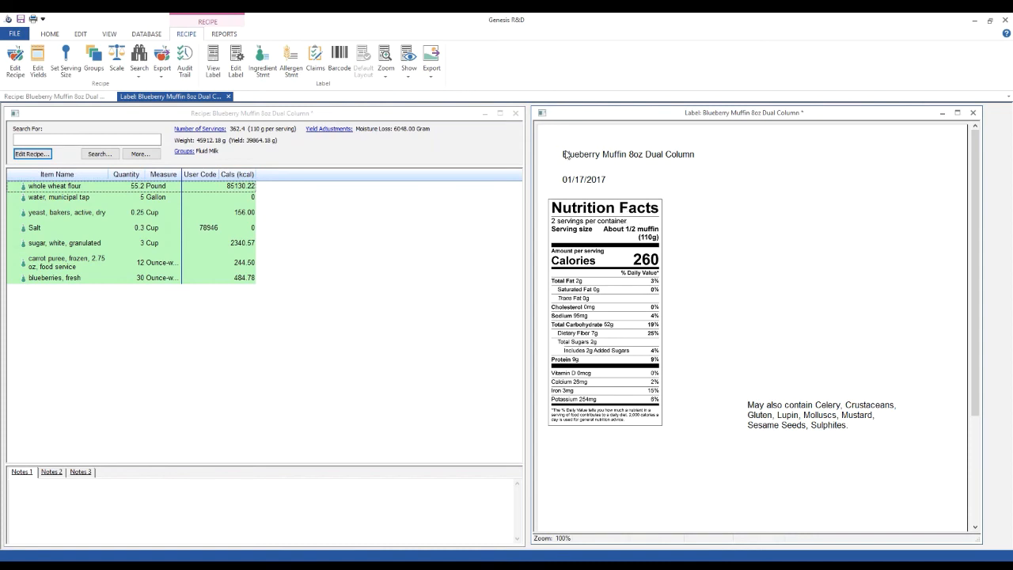
Step: Set the label type to Dual Column, keeping the U.S. regulation and the Nutrition Facts category
{"action": "left_click", "coordinate": [237, 57]}
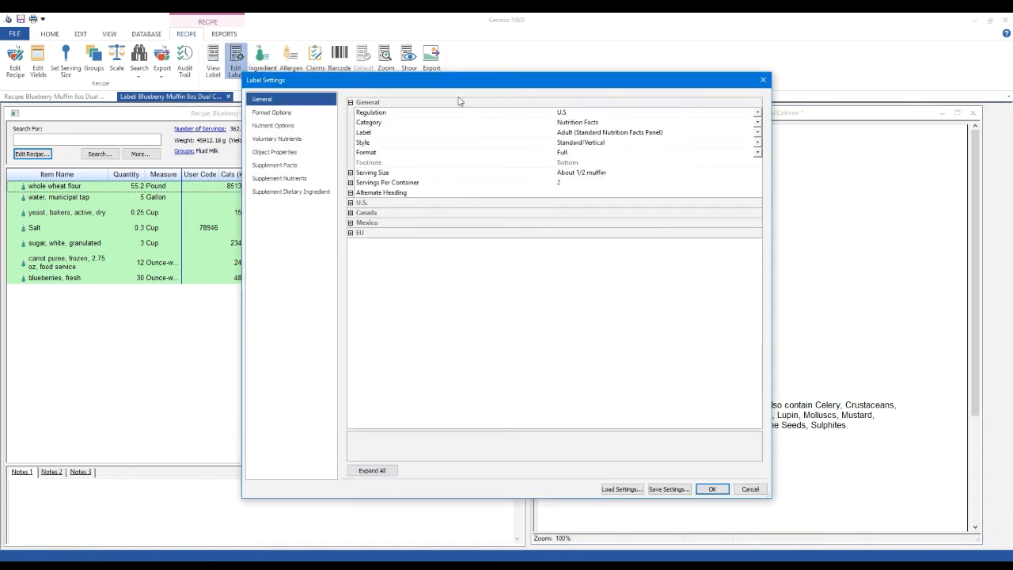
{"action": "left_click", "coordinate": [569, 116]}
{"action": "left_click", "coordinate": [591, 120]}
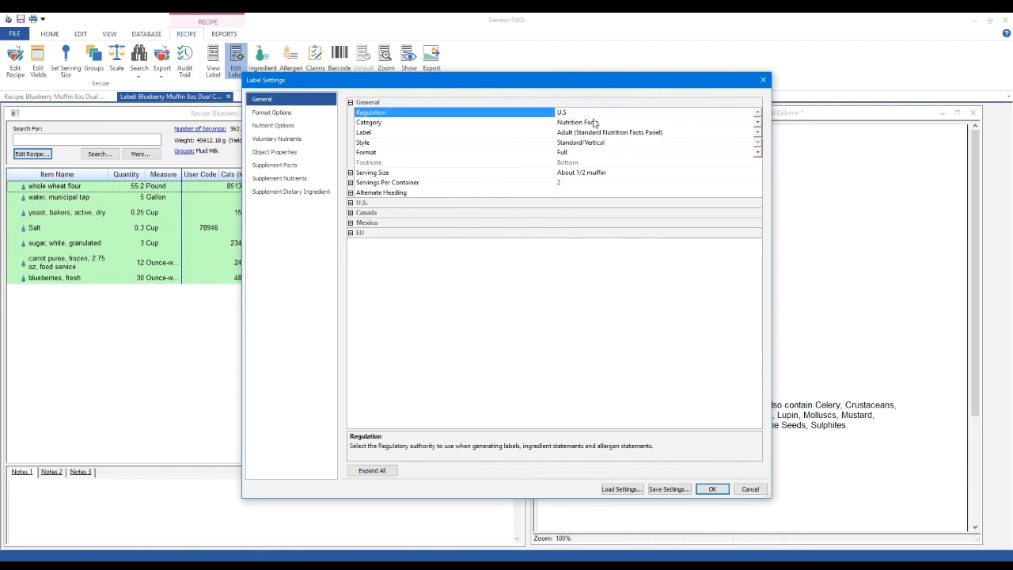
{"action": "left_click", "coordinate": [591, 125]}
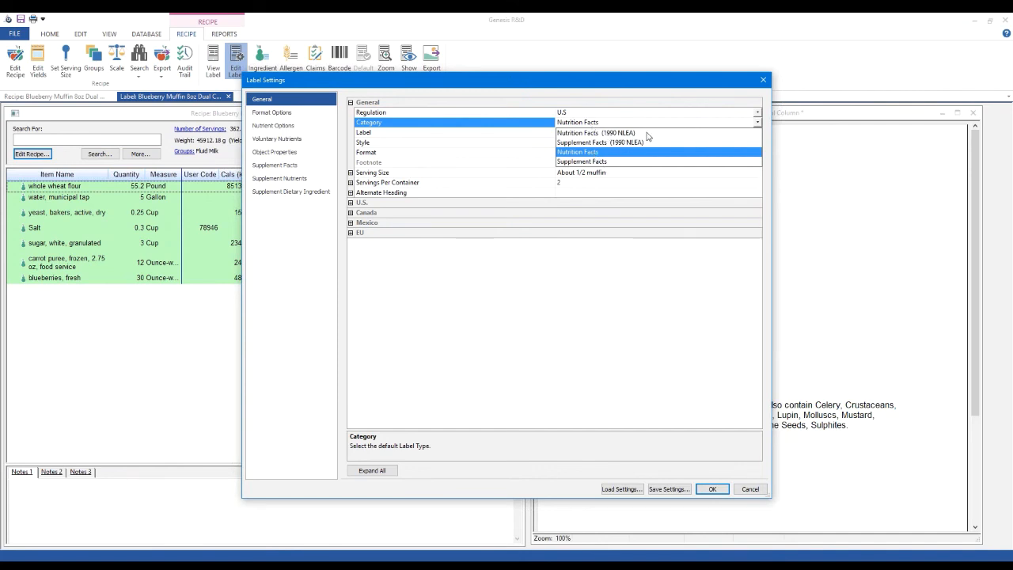
{"action": "left_click", "coordinate": [597, 153]}
{"action": "left_click", "coordinate": [385, 133]}
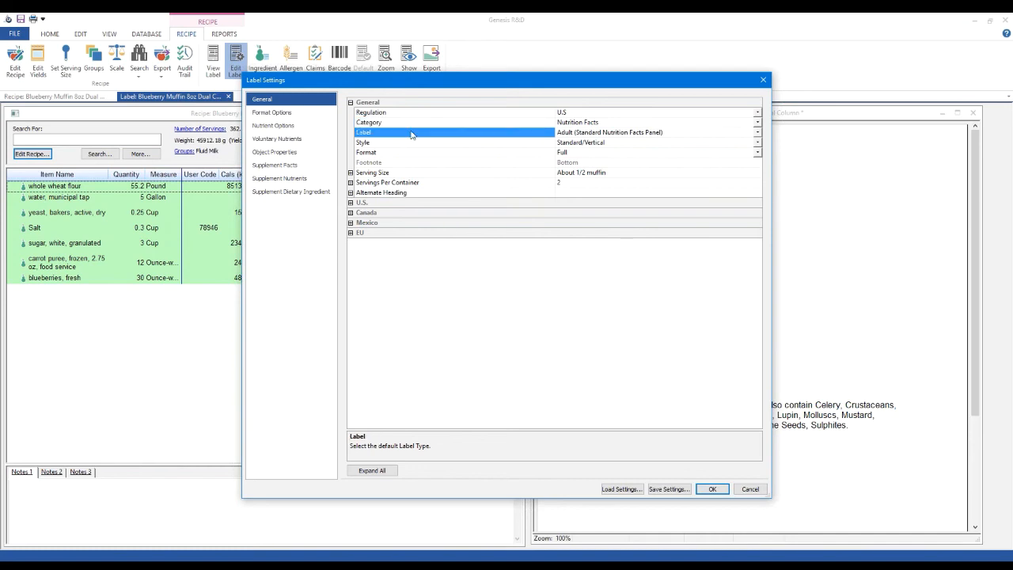
{"action": "left_click", "coordinate": [586, 133]}
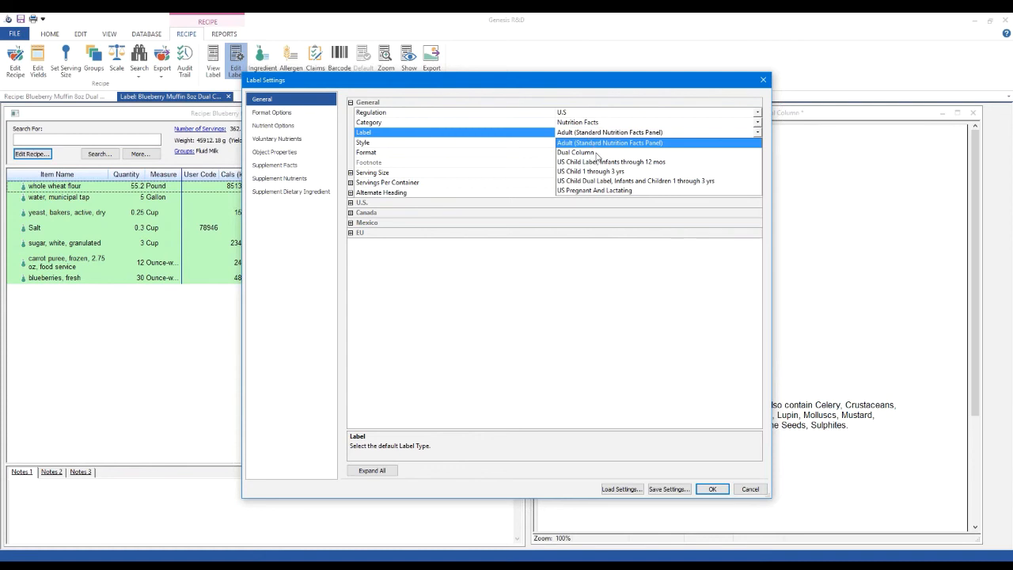
{"action": "left_click", "coordinate": [595, 153]}
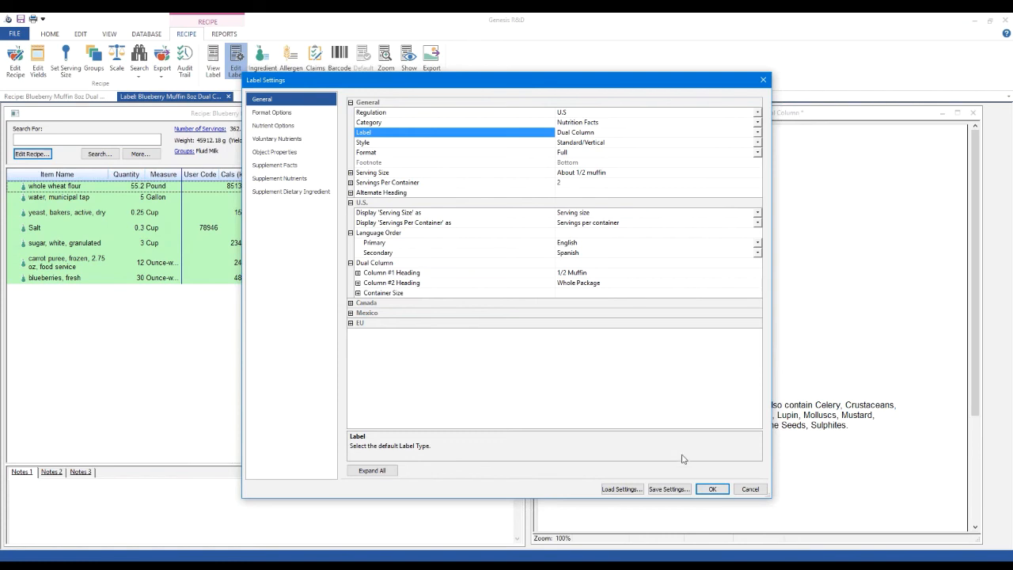
{"action": "left_click", "coordinate": [711, 490]}
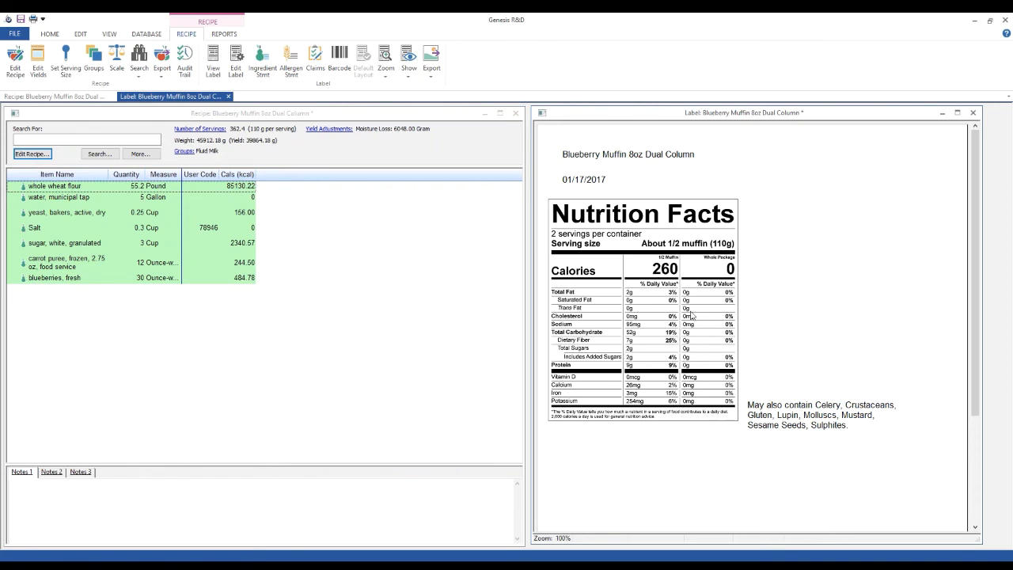
Step: Review the dual column headings in the label settings and set the container size to 8 Ounce-weight
{"action": "left_click", "coordinate": [236, 62]}
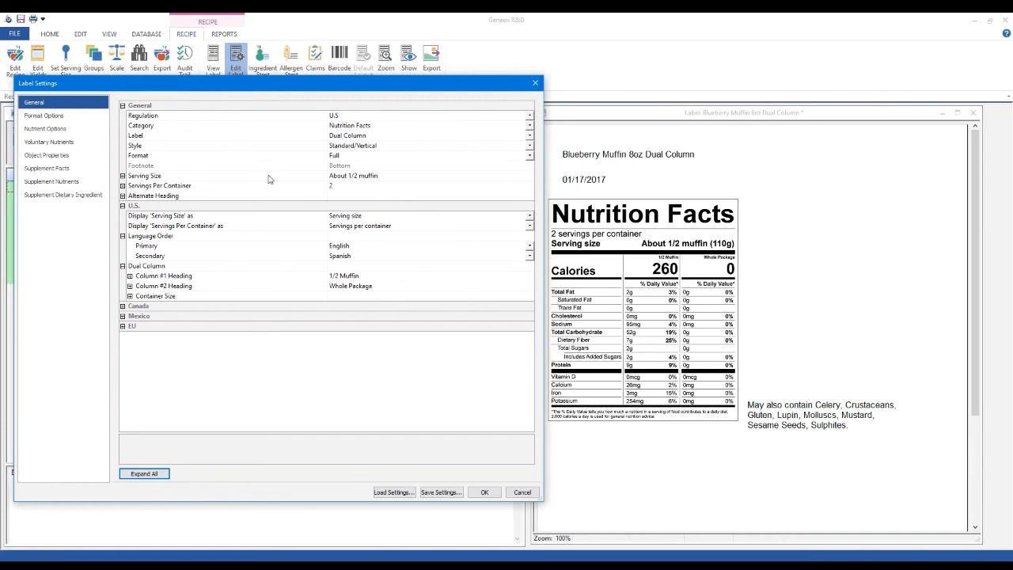
{"action": "left_click", "coordinate": [169, 185]}
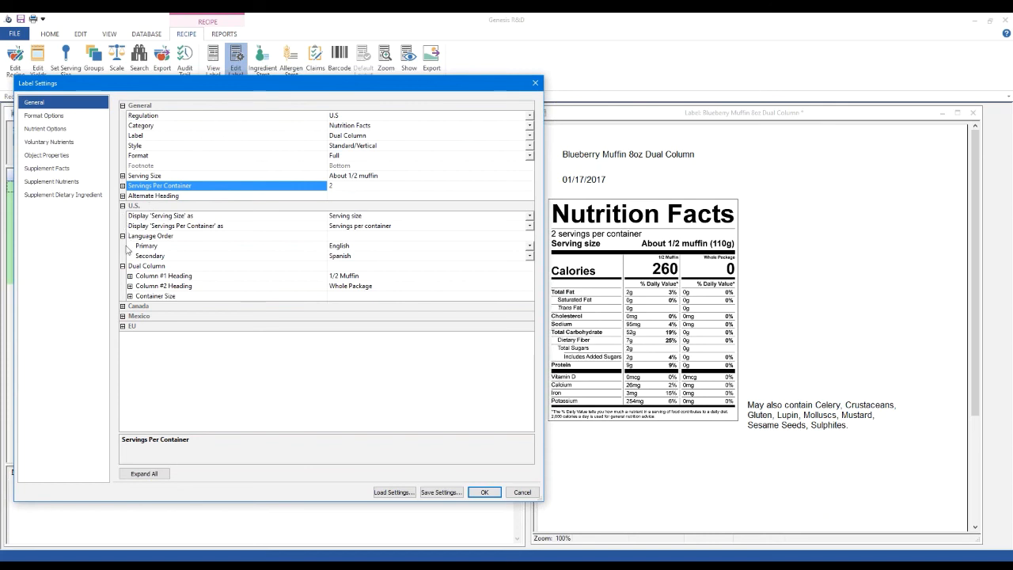
{"action": "left_click", "coordinate": [147, 268]}
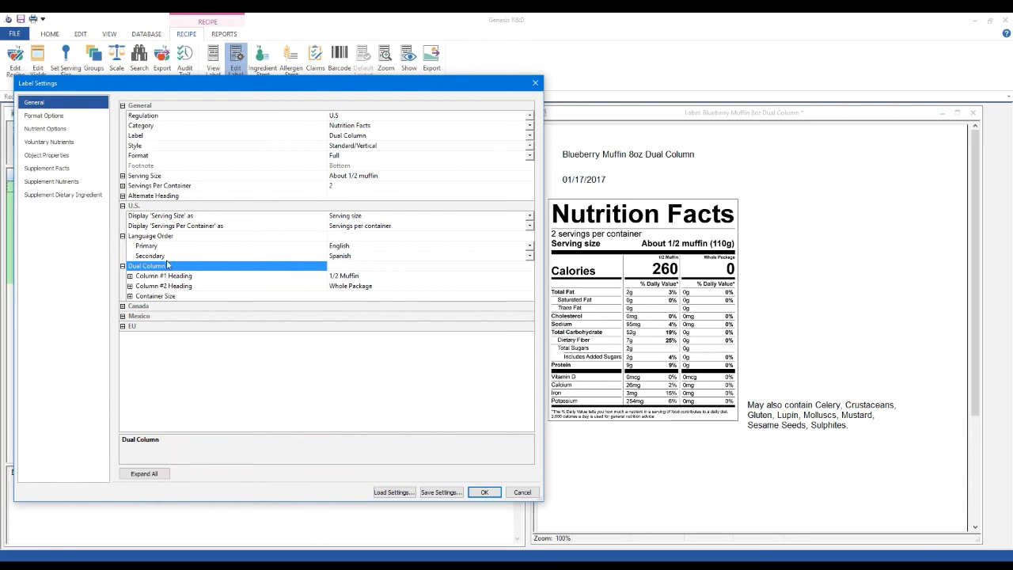
{"action": "left_click", "coordinate": [198, 277]}
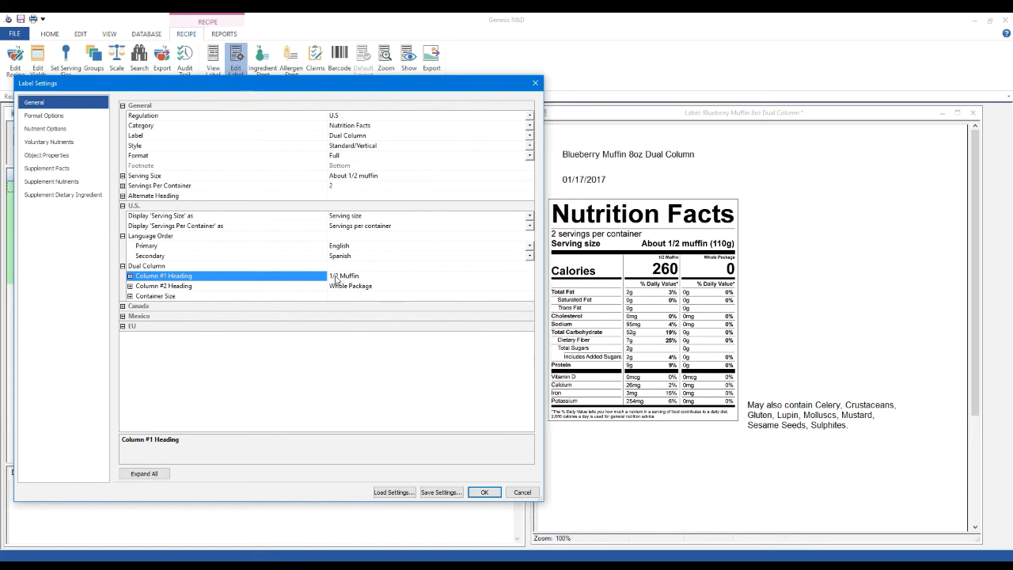
{"action": "left_click", "coordinate": [162, 286]}
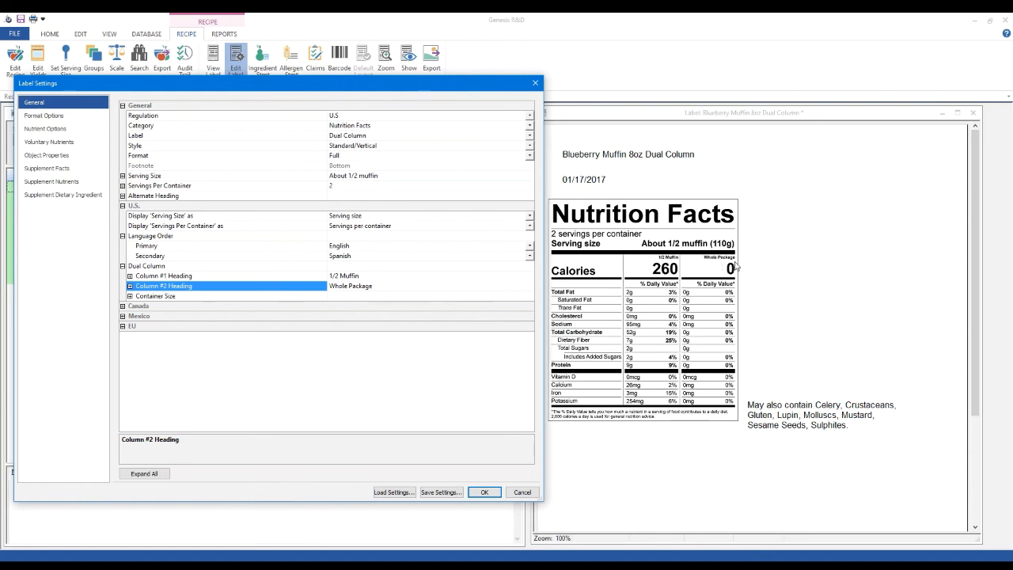
{"action": "left_click", "coordinate": [129, 296]}
{"action": "left_click", "coordinate": [338, 305]}
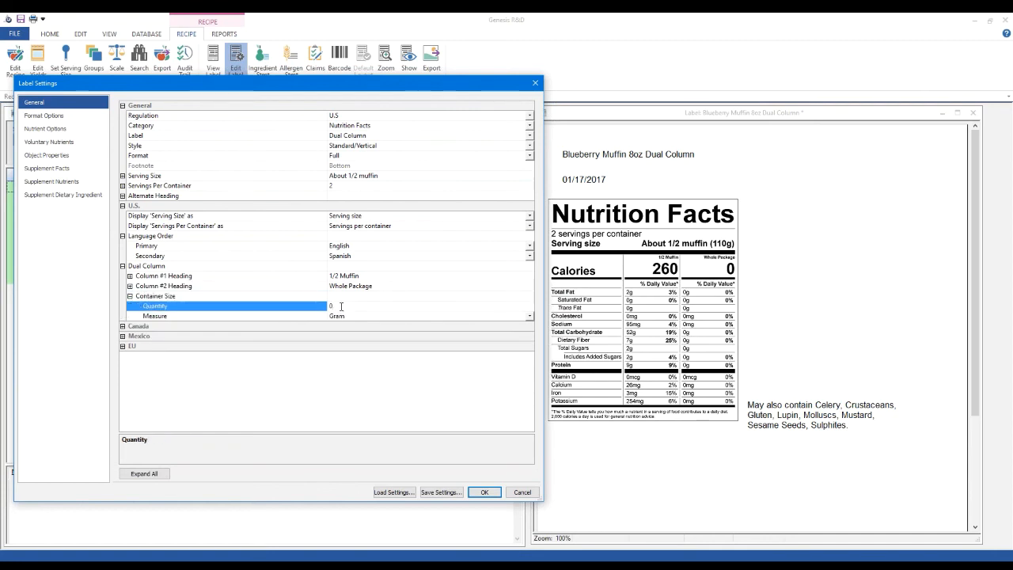
{"action": "key", "text": "BackSpace"}
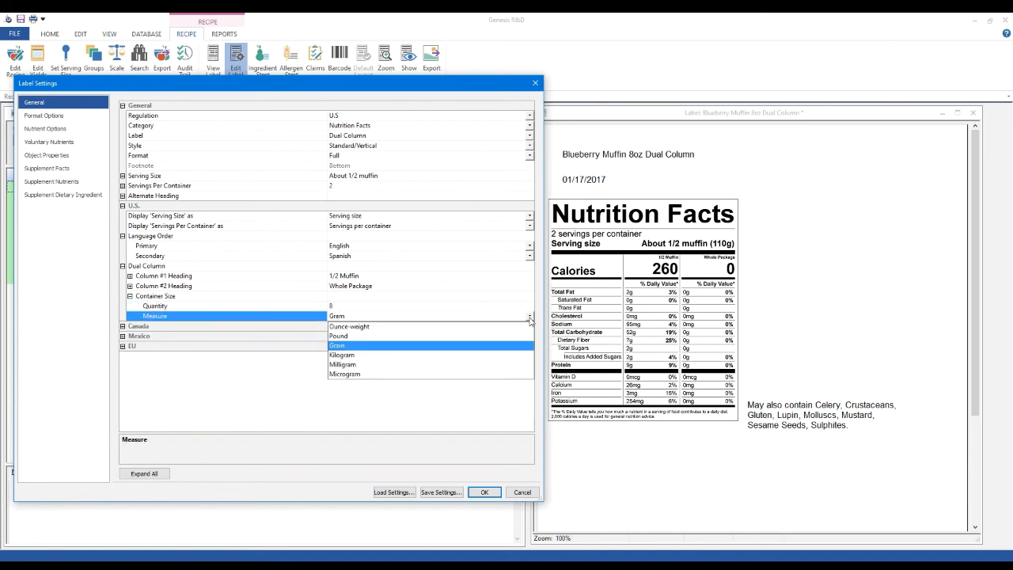
{"action": "left_click", "coordinate": [348, 327]}
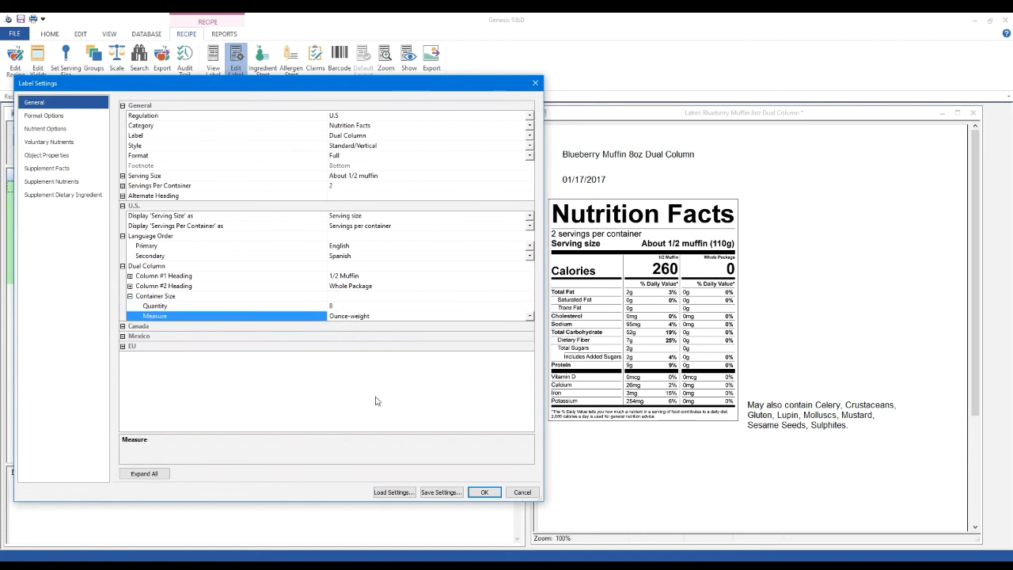
{"action": "left_click", "coordinate": [484, 491]}
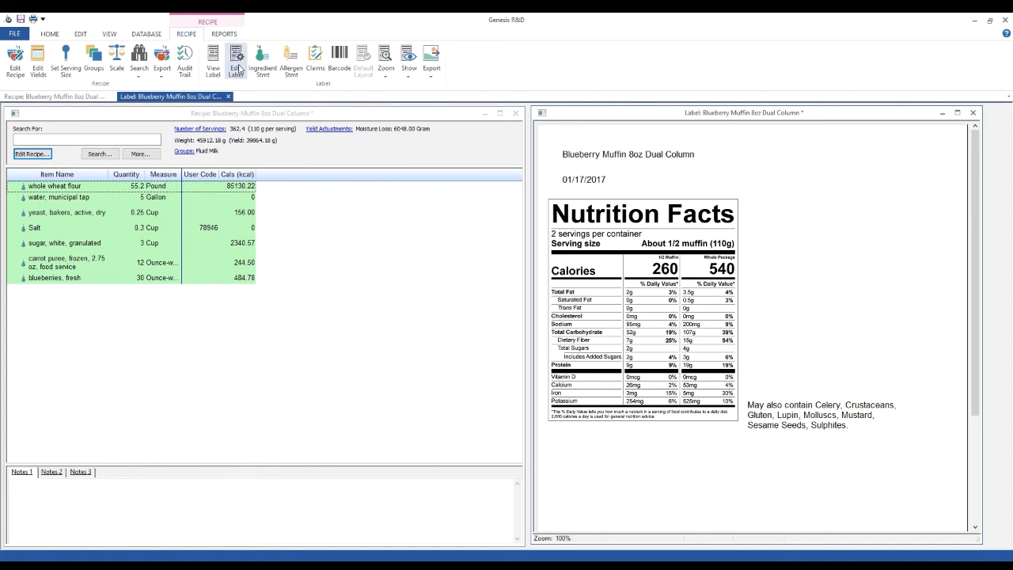
Step: Add Vitamin B1 to the dual column label as a voluntary nutrient
{"action": "left_click", "coordinate": [238, 68]}
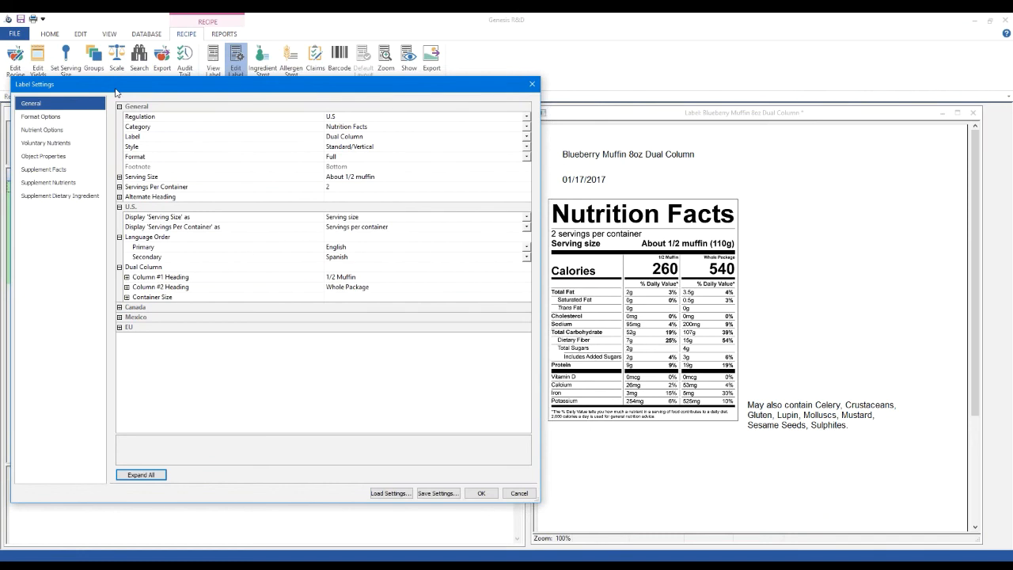
{"action": "left_click", "coordinate": [31, 116]}
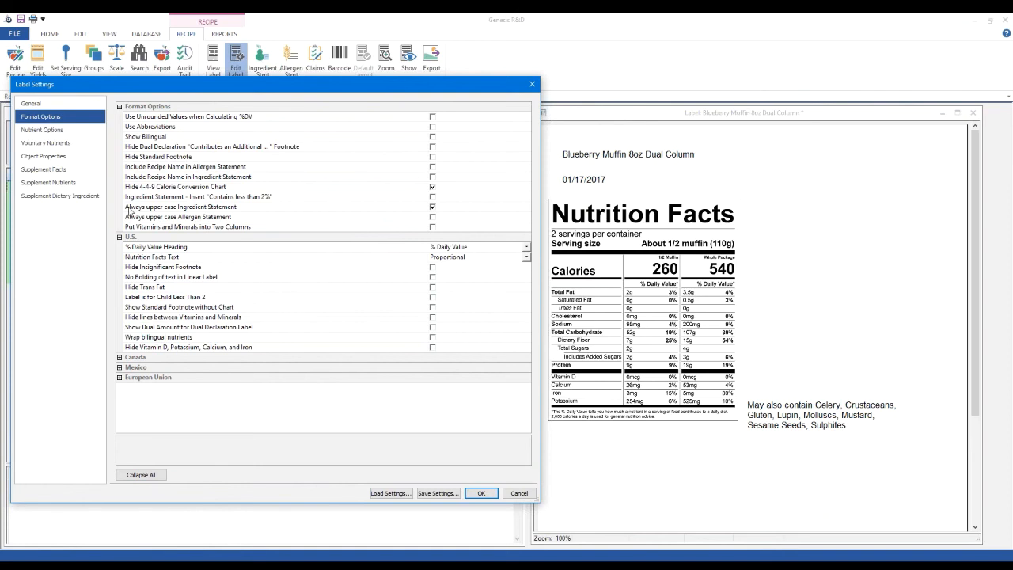
{"action": "left_click", "coordinate": [48, 144]}
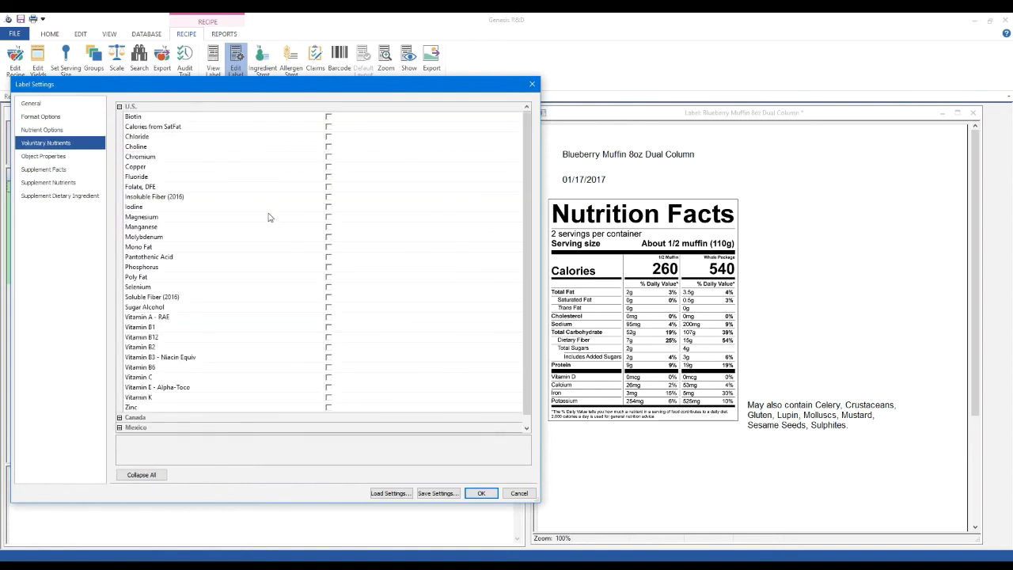
{"action": "left_click", "coordinate": [328, 326]}
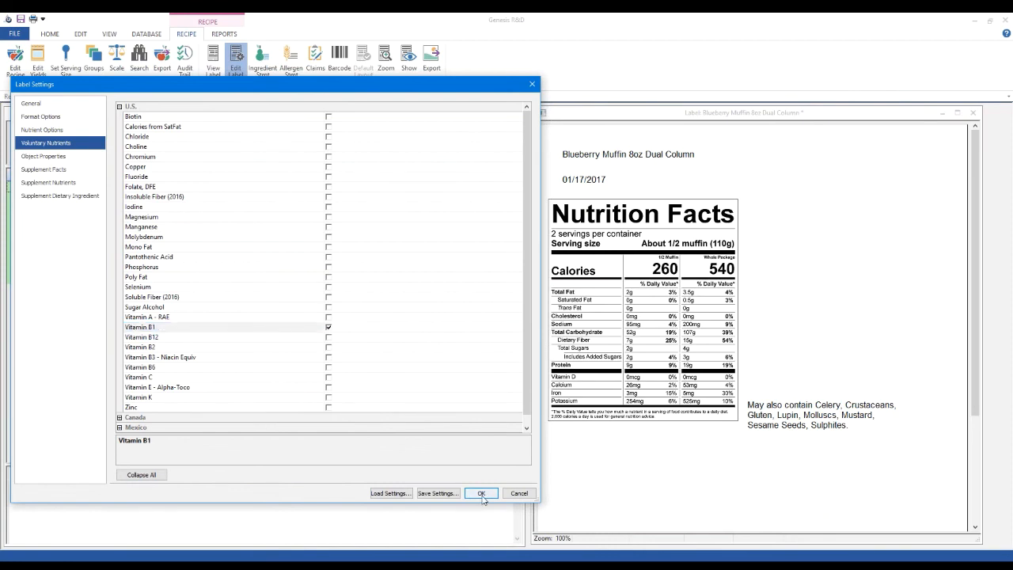
{"action": "left_click", "coordinate": [482, 494]}
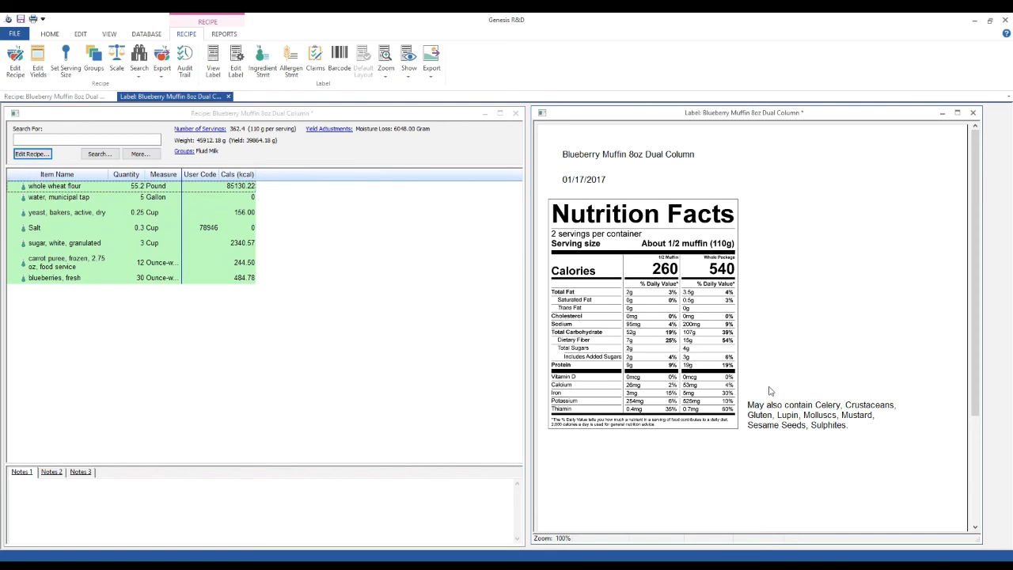
Step: Close the muffin label and its recipe without saving the changes
{"action": "left_click", "coordinate": [975, 113]}
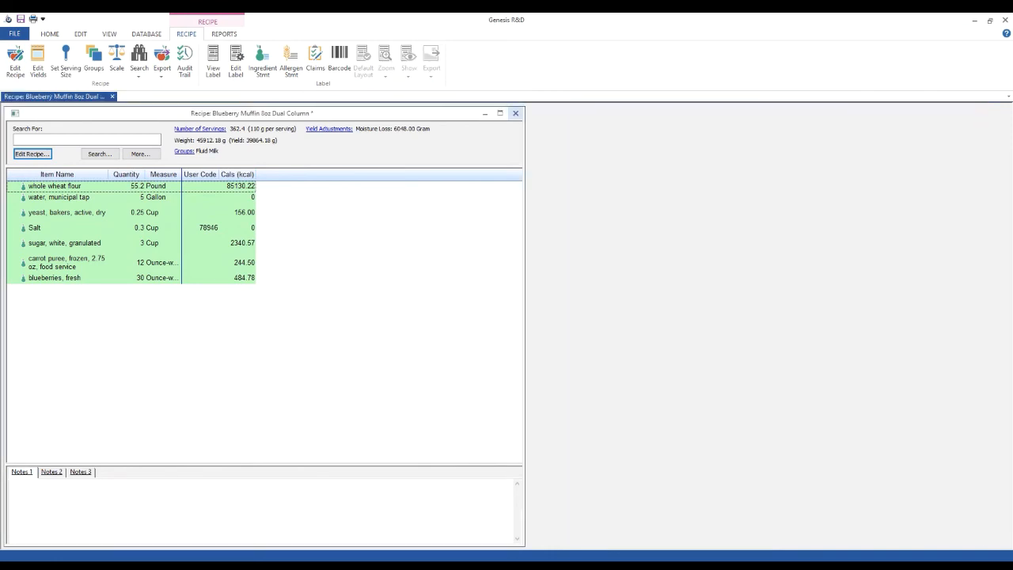
{"action": "left_click", "coordinate": [515, 113]}
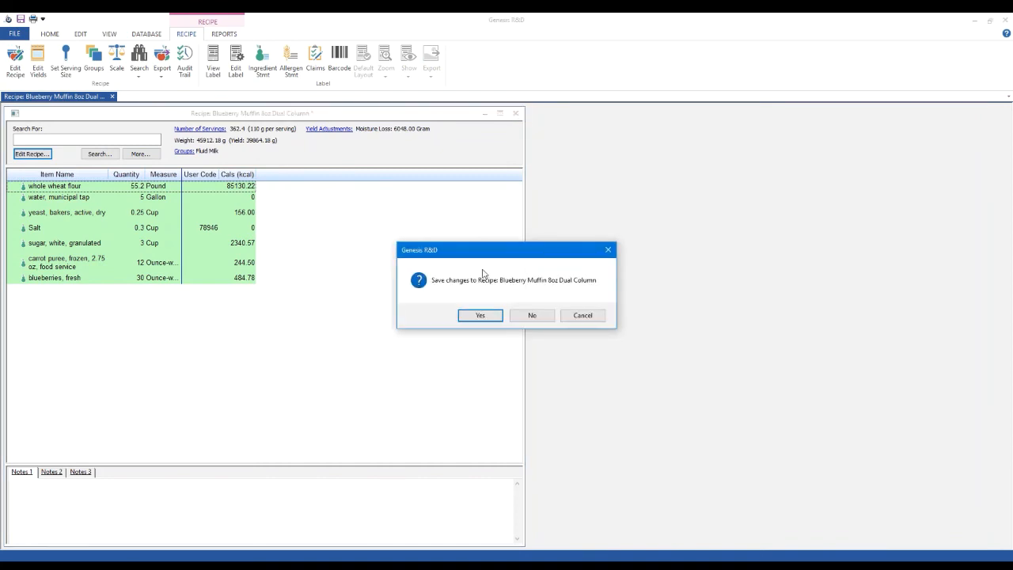
{"action": "left_click", "coordinate": [535, 317]}
Step: Open the existing recipe "Salad Green Blend"
{"action": "left_click", "coordinate": [36, 76]}
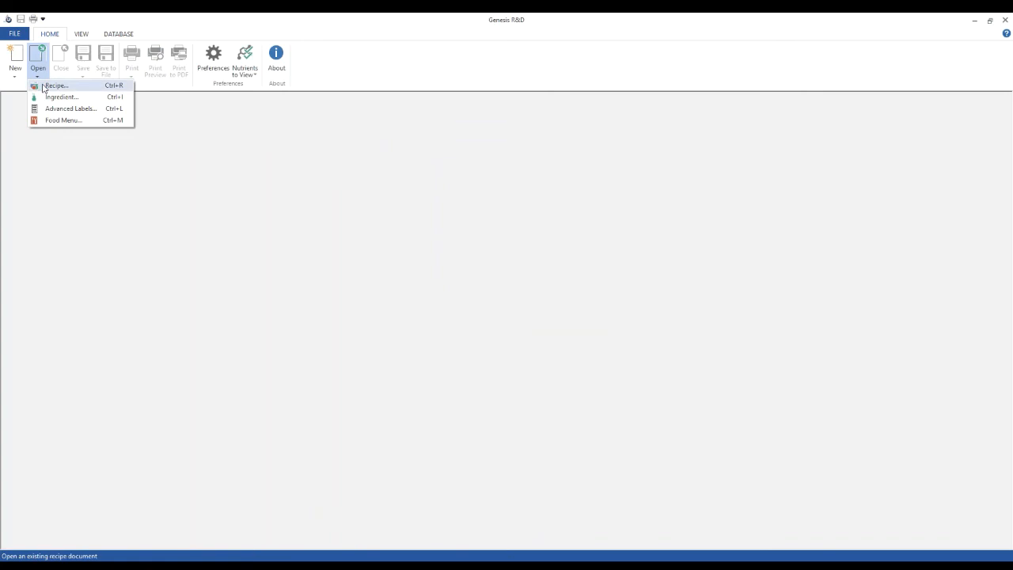
{"action": "left_click", "coordinate": [40, 86]}
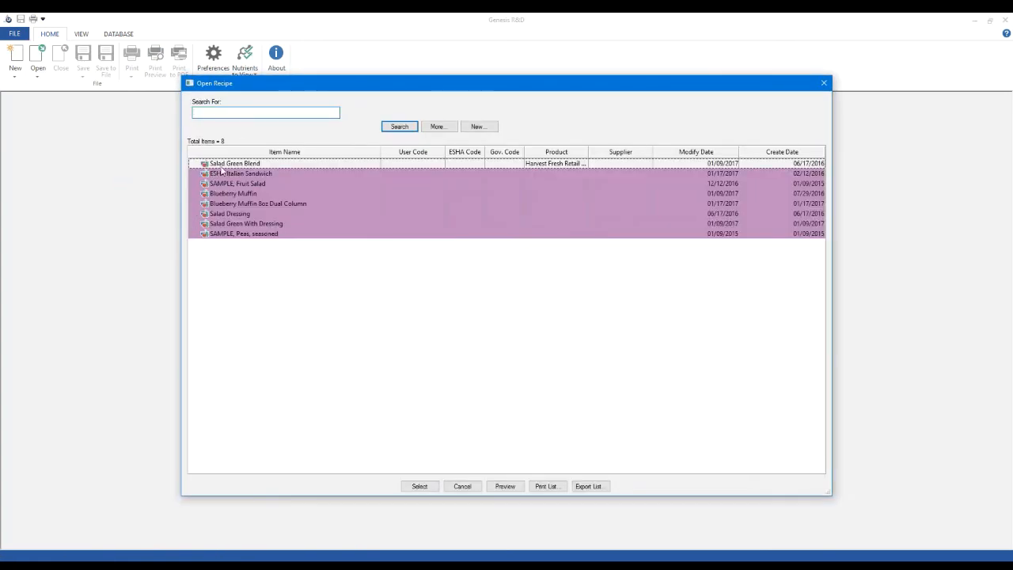
{"action": "left_click", "coordinate": [225, 164]}
{"action": "left_click", "coordinate": [420, 486]}
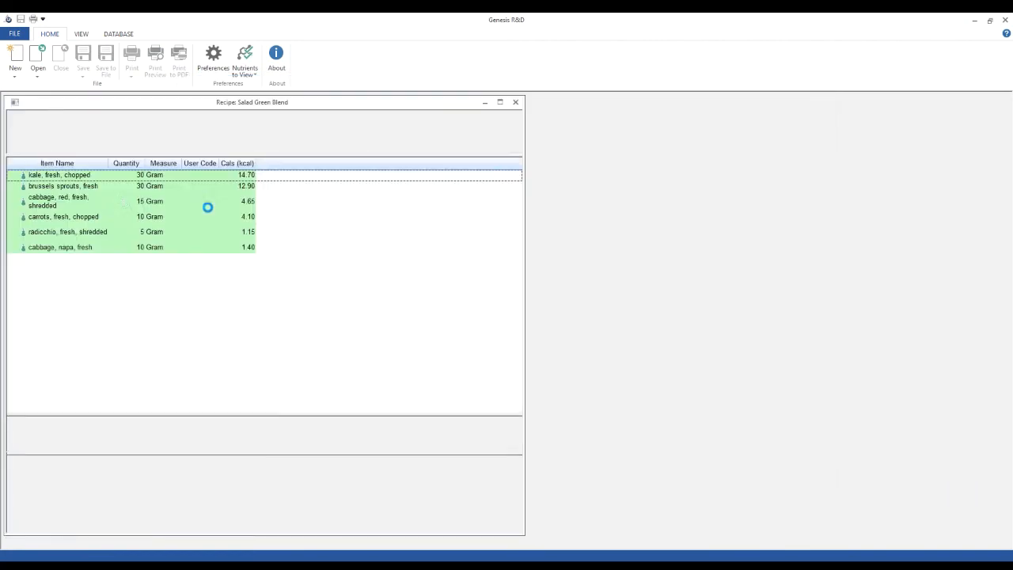
Step: Open the existing recipe "Salad Green With Dressing" and place its window beside the Salad Green Blend recipe
{"action": "left_click", "coordinate": [49, 34]}
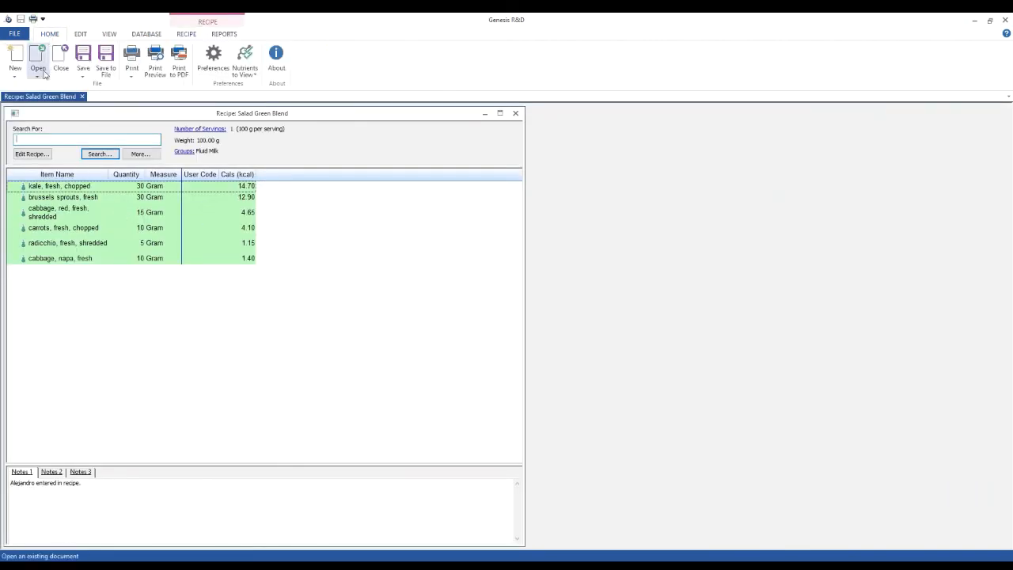
{"action": "left_click", "coordinate": [38, 68]}
{"action": "left_click", "coordinate": [59, 96]}
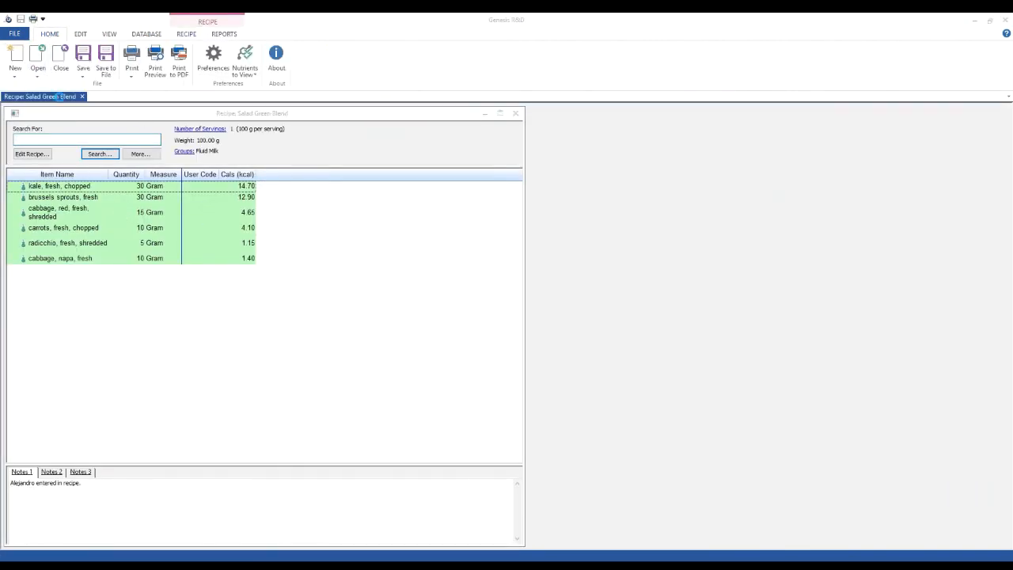
{"action": "left_click", "coordinate": [237, 223]}
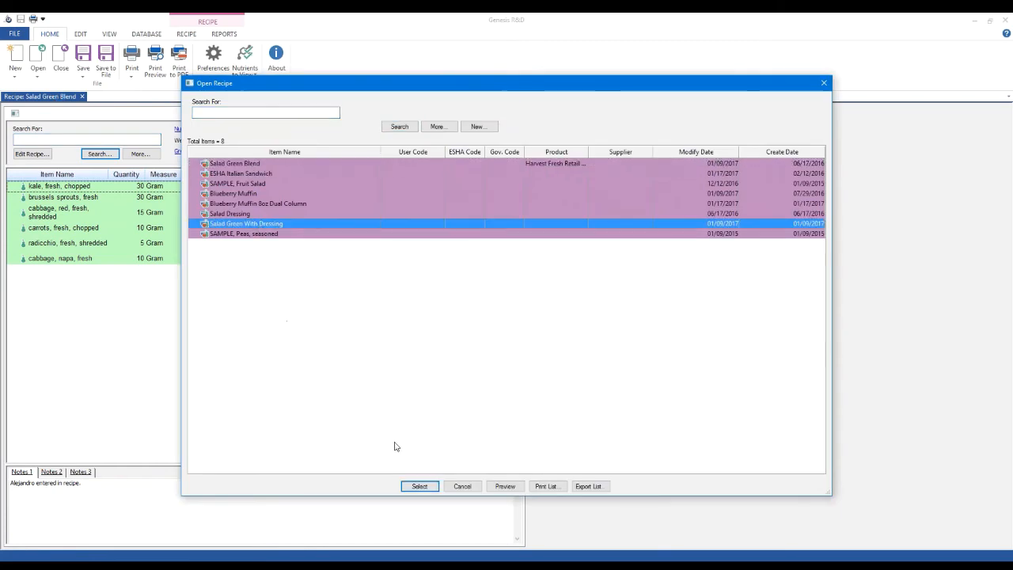
{"action": "left_click", "coordinate": [420, 486]}
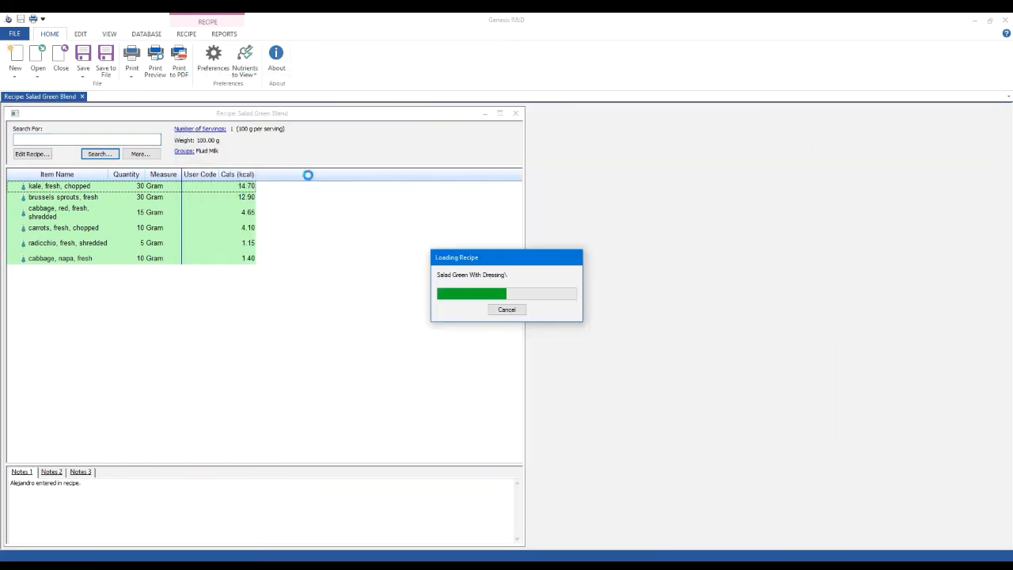
{"action": "left_click_drag", "start_coordinate": [241, 119], "coordinate": [763, 118]}
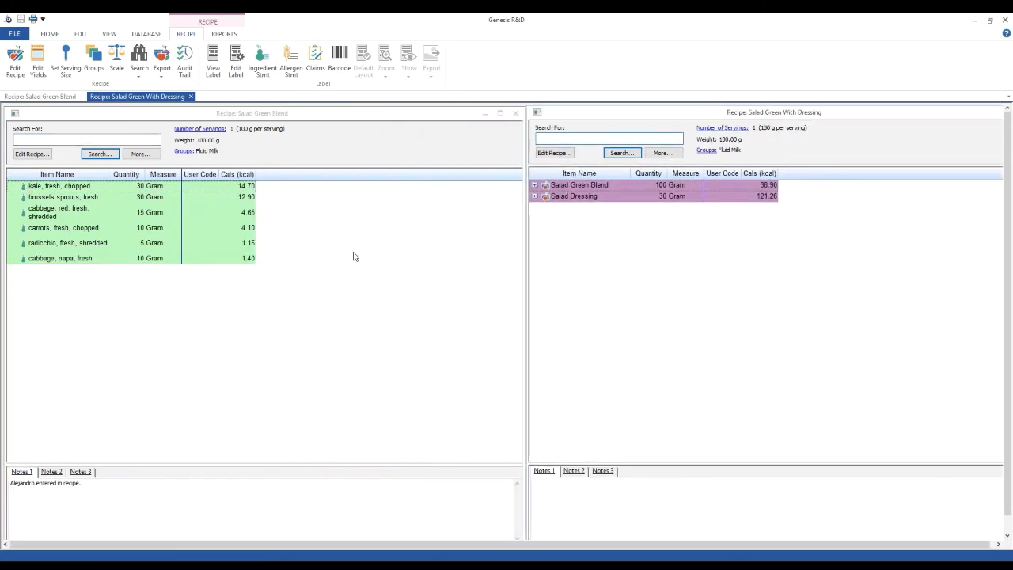
Step: Expand the Salad Dressing and Salad Green Blend sub-recipes to examine their ingredients, and close both open recipes
{"action": "left_click", "coordinate": [535, 196]}
{"action": "left_click", "coordinate": [534, 184]}
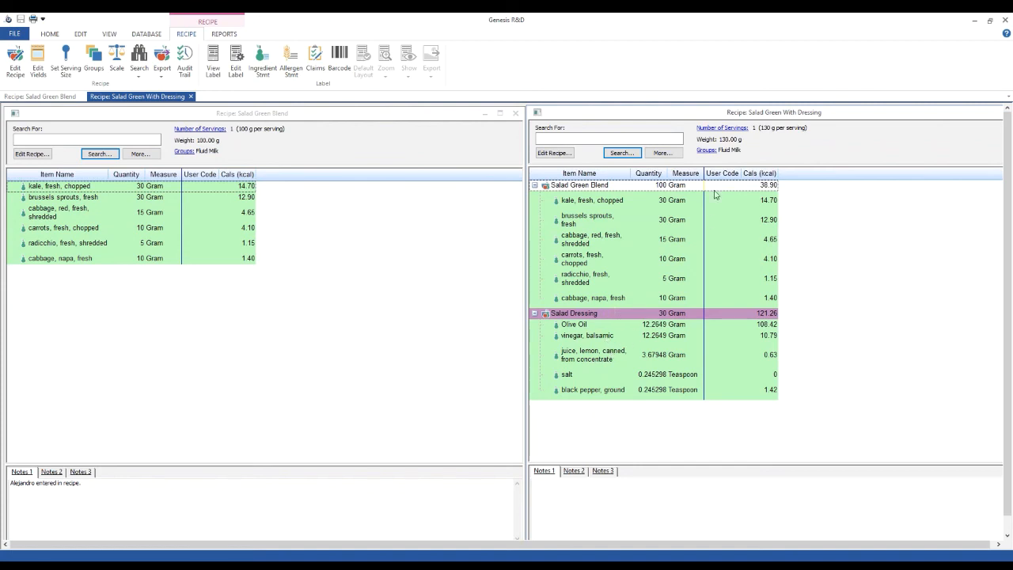
{"action": "left_click_drag", "start_coordinate": [797, 120], "coordinate": [788, 123]}
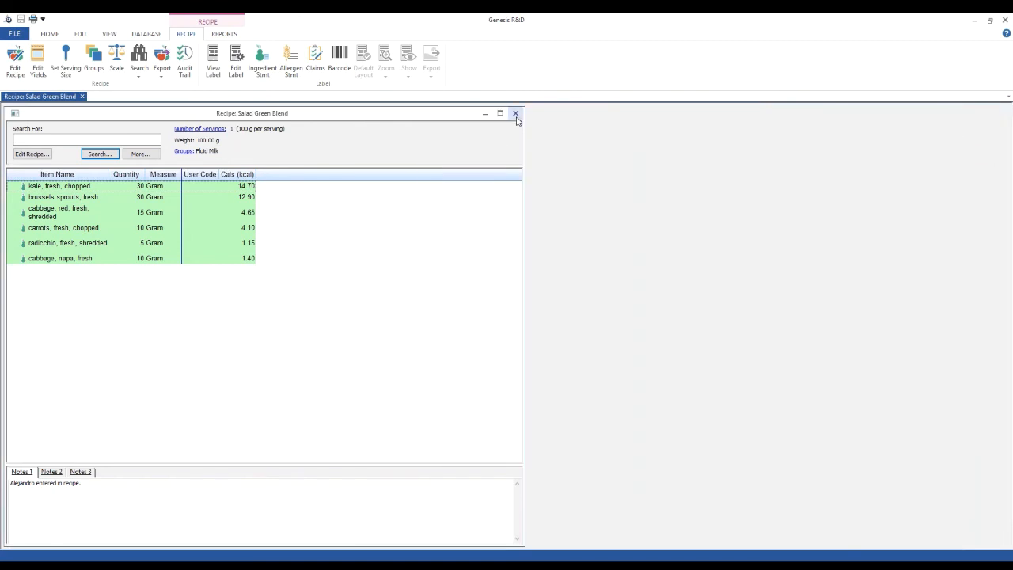
{"action": "left_click", "coordinate": [515, 114]}
Step: Create a new advanced label named "Salad with dressing"
{"action": "left_click", "coordinate": [35, 77]}
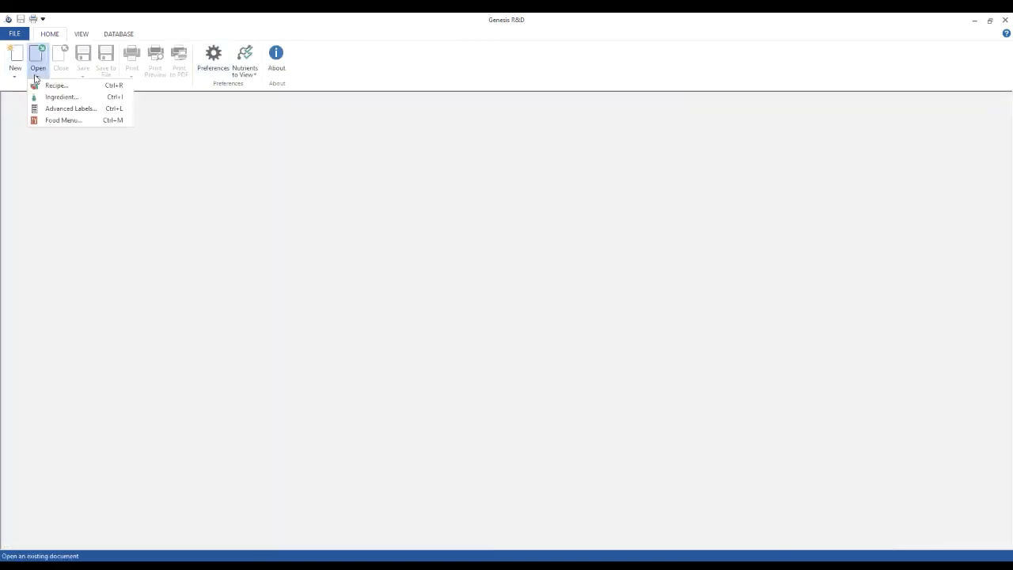
{"action": "left_click", "coordinate": [63, 109]}
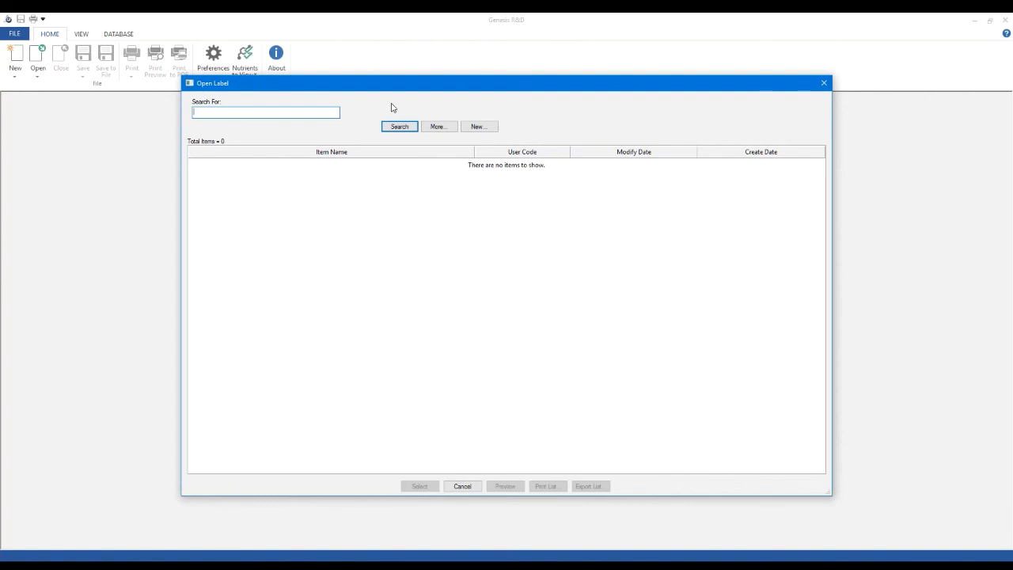
{"action": "left_click", "coordinate": [479, 128]}
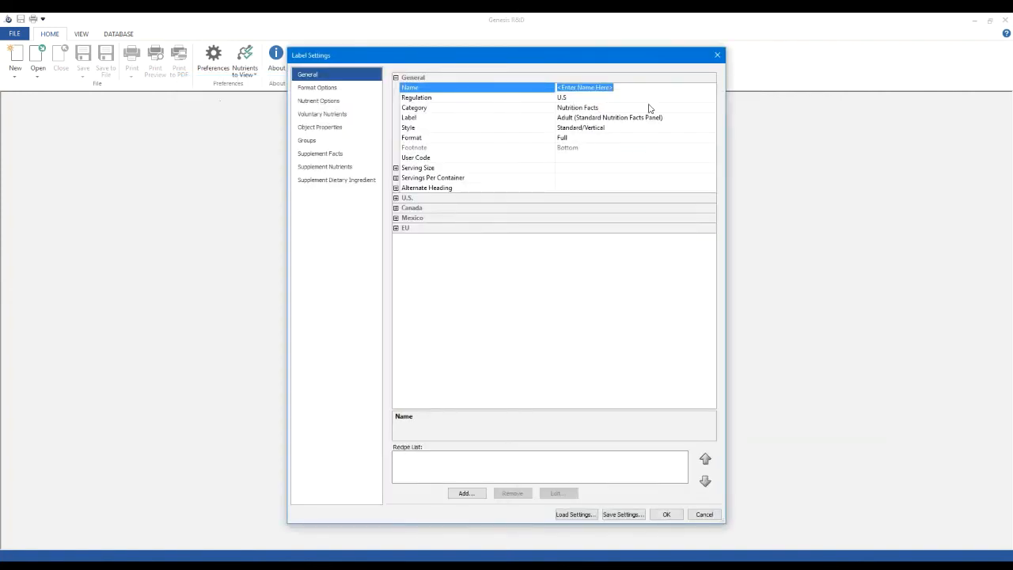
{"action": "type", "text": "Salad with dressing"}
Step: Choose the Nutrition Facts category for the new label and set its label type to Dual Column
{"action": "left_click", "coordinate": [578, 99]}
{"action": "left_click", "coordinate": [584, 103]}
{"action": "left_click", "coordinate": [580, 108]}
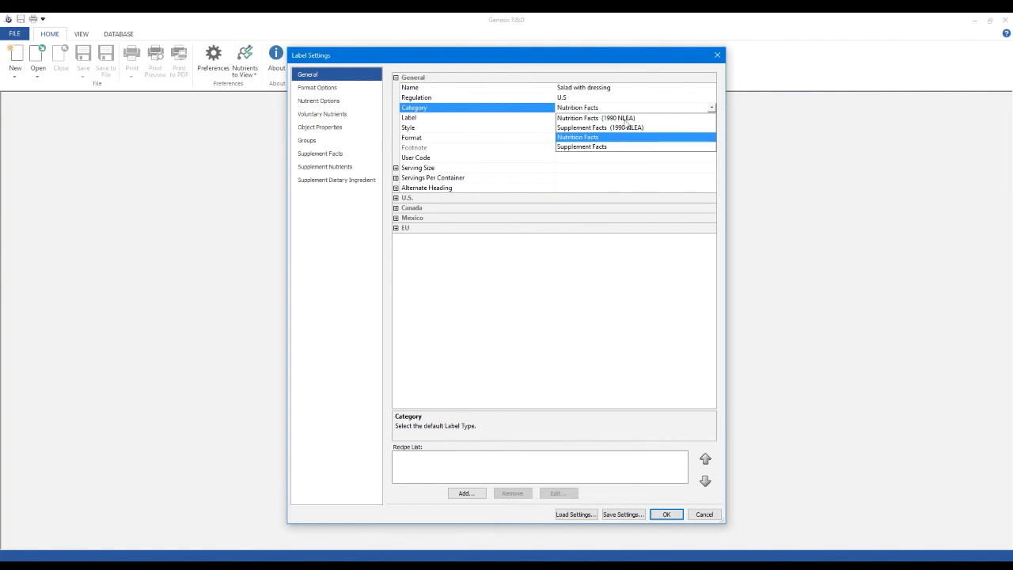
{"action": "left_click", "coordinate": [605, 139]}
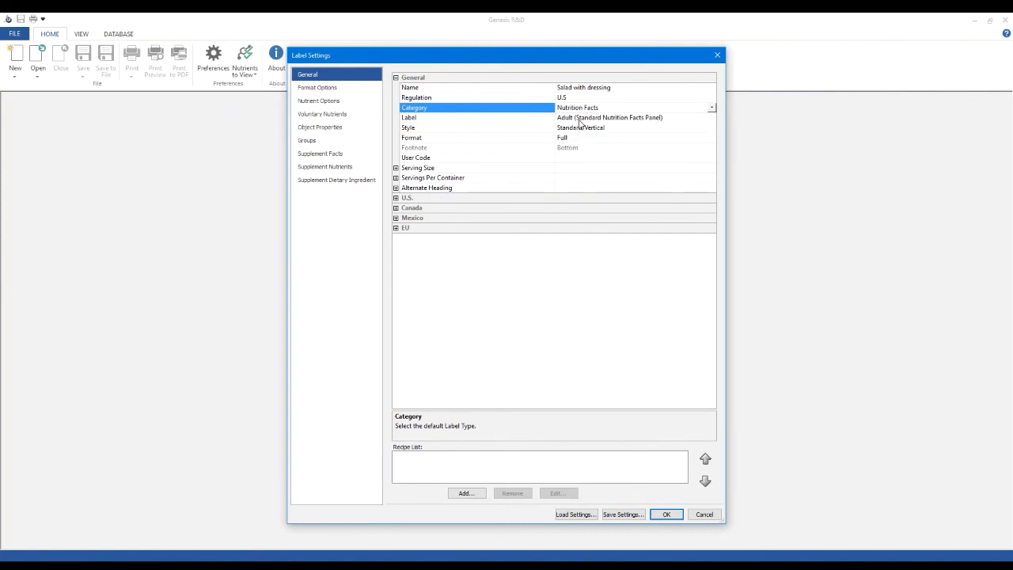
{"action": "left_click", "coordinate": [579, 118]}
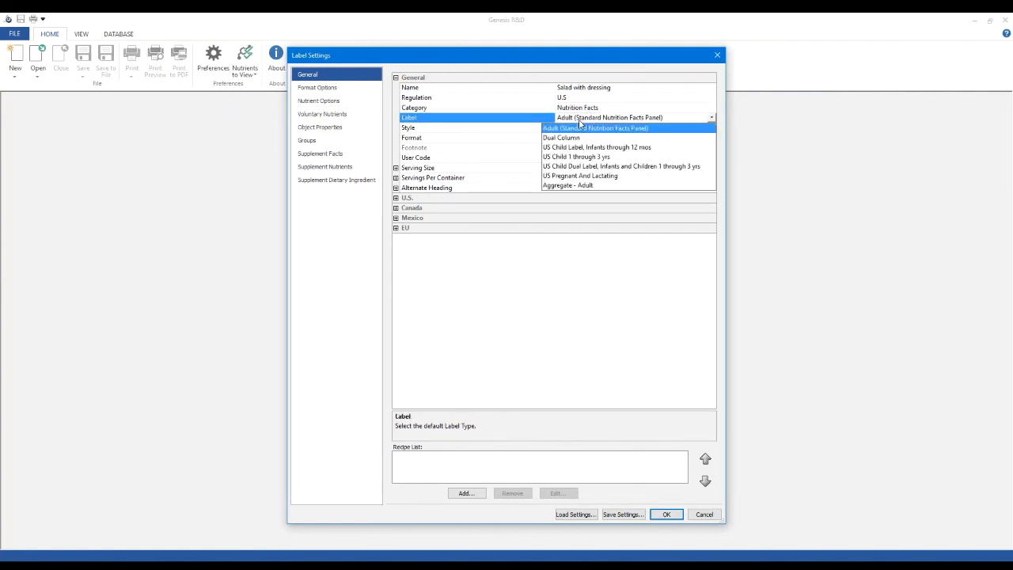
{"action": "left_click", "coordinate": [566, 139]}
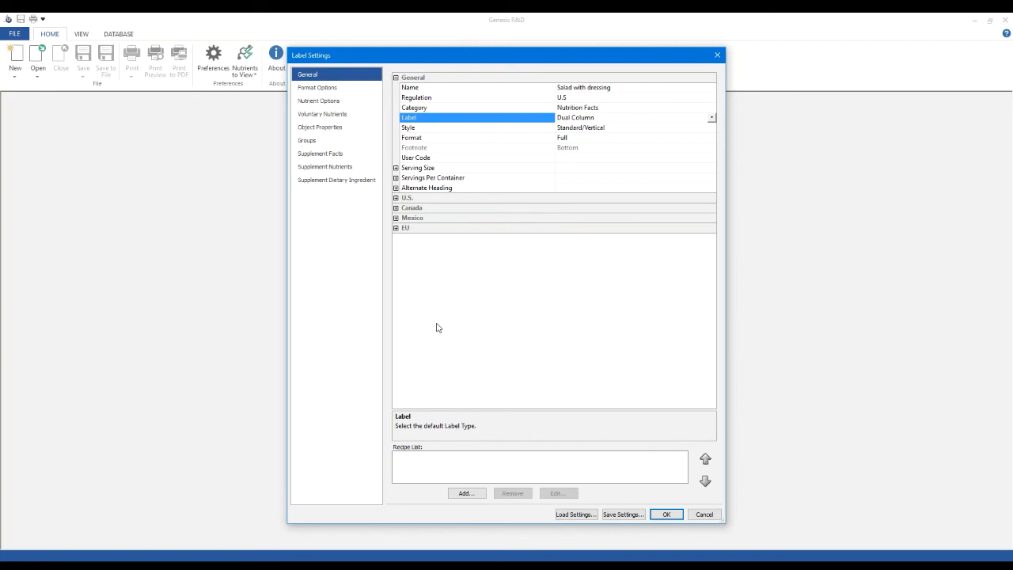
Step: Add the recipes Salad Green Blend and Salad Green With Dressing to the label's recipe list and generate the label
{"action": "left_click", "coordinate": [465, 493]}
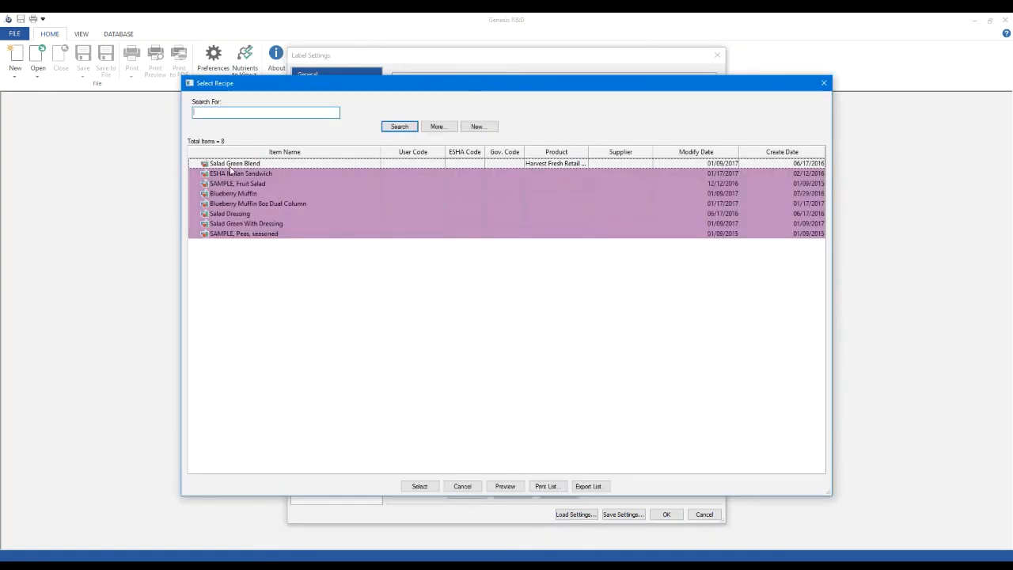
{"action": "double_click", "coordinate": [235, 164]}
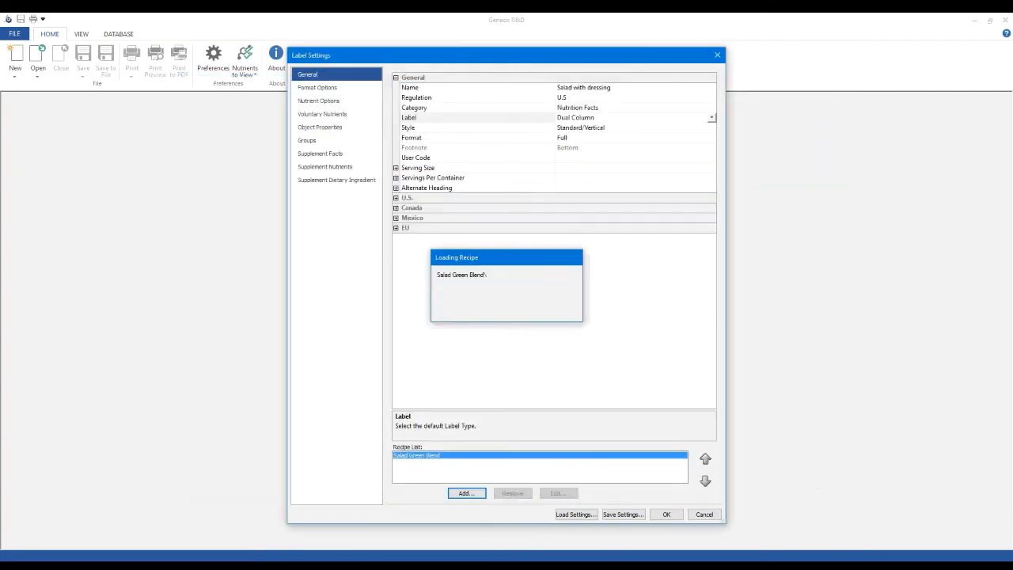
{"action": "left_click", "coordinate": [465, 493]}
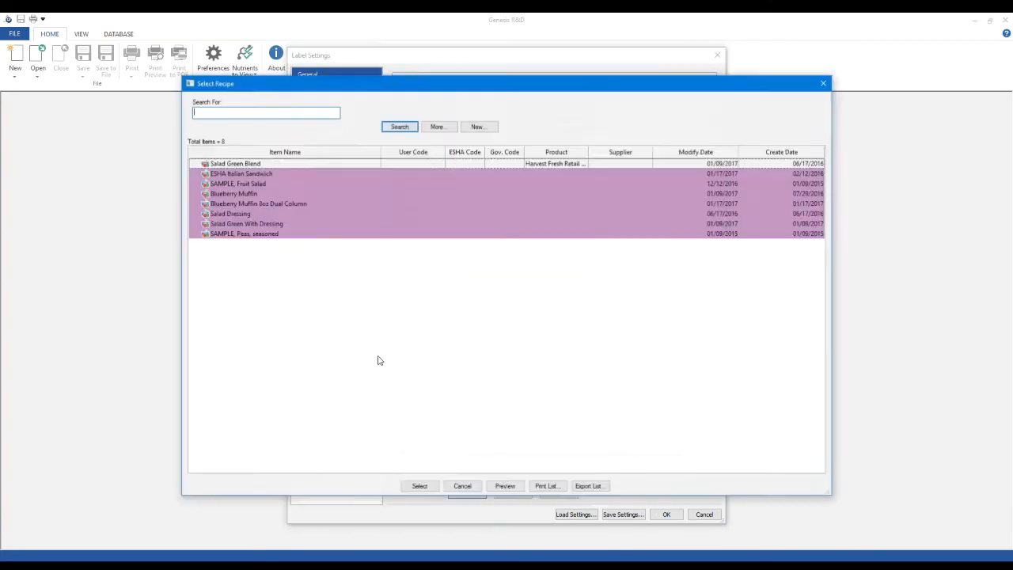
{"action": "left_click", "coordinate": [231, 224]}
{"action": "left_click", "coordinate": [426, 490]}
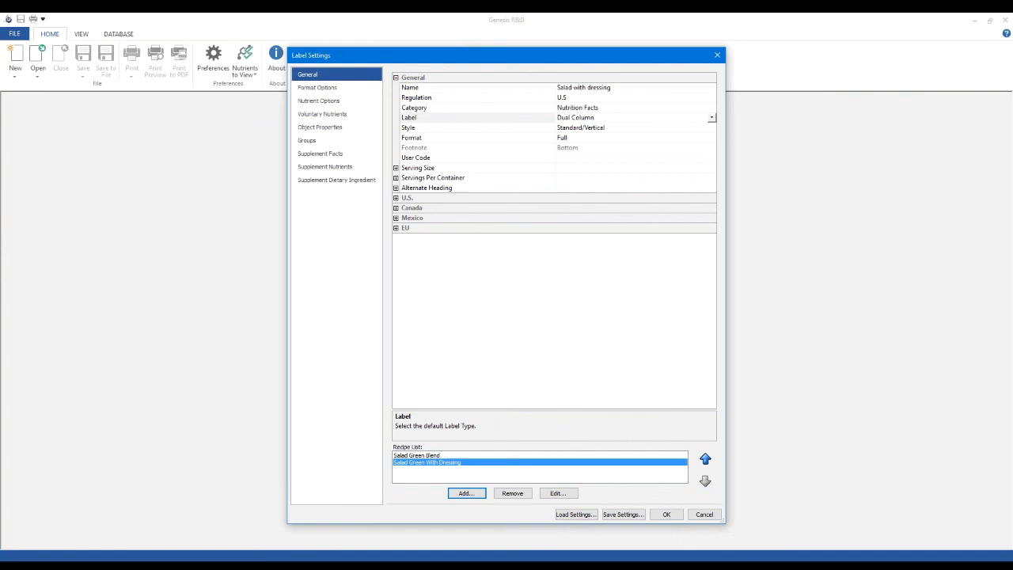
{"action": "left_click", "coordinate": [673, 517]}
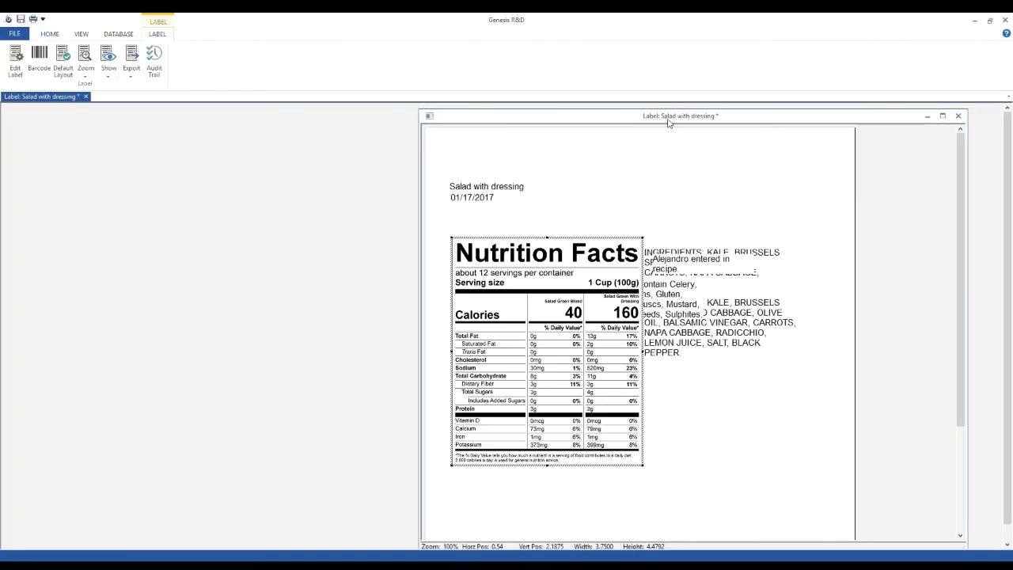
Step: Reopen the label's settings beside the label and examine the serving size and alternate heading of Salad Green Blend
{"action": "left_click_drag", "start_coordinate": [671, 120], "coordinate": [701, 117]}
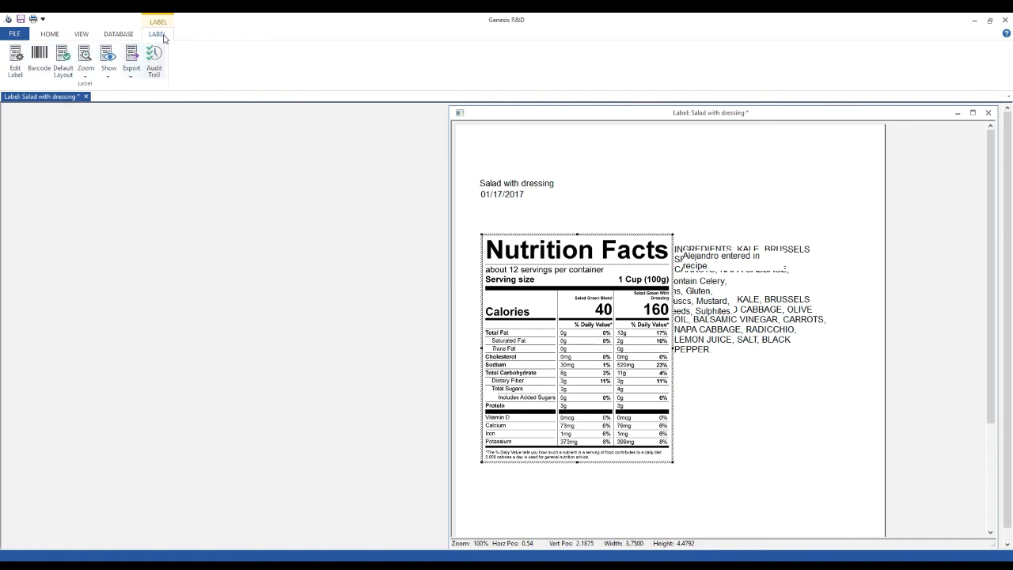
{"action": "left_click", "coordinate": [10, 68]}
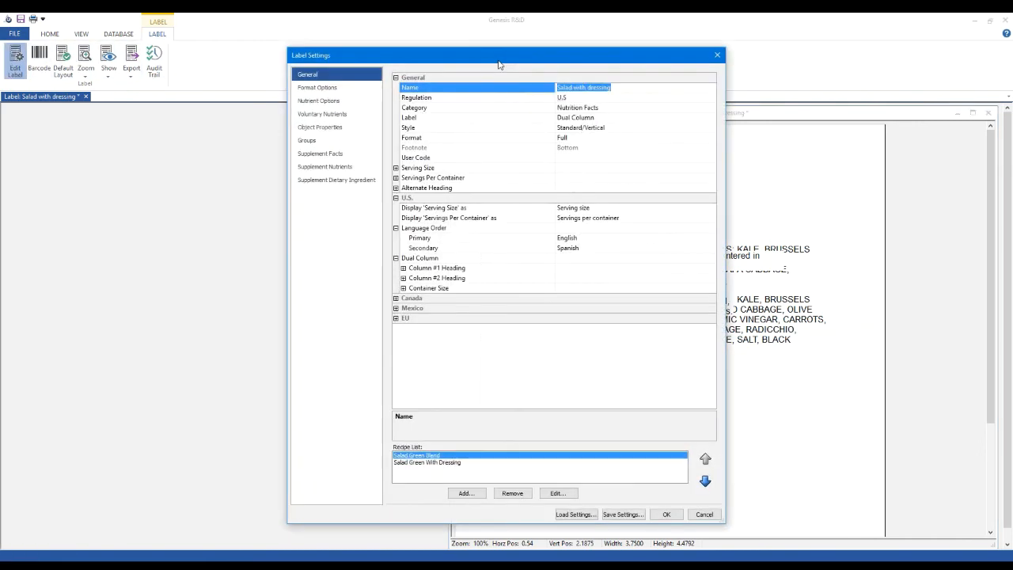
{"action": "left_click_drag", "start_coordinate": [499, 64], "coordinate": [230, 56]}
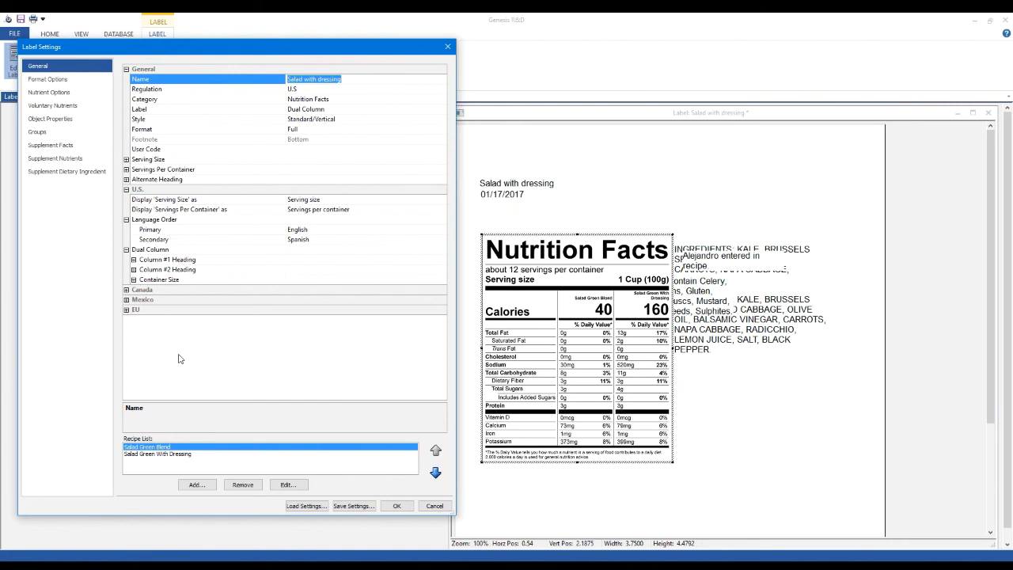
{"action": "left_click", "coordinate": [160, 448]}
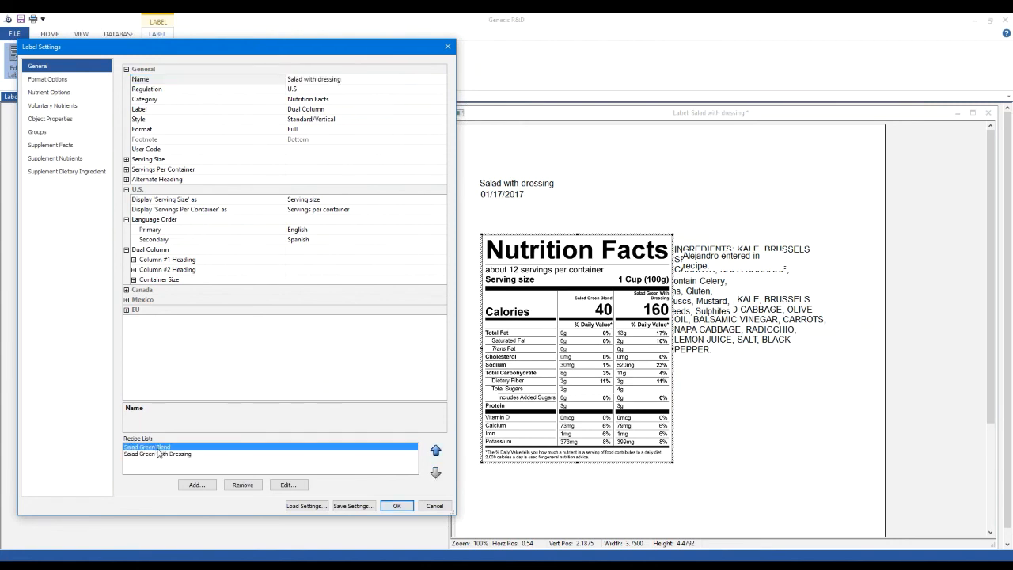
{"action": "left_click", "coordinate": [285, 484]}
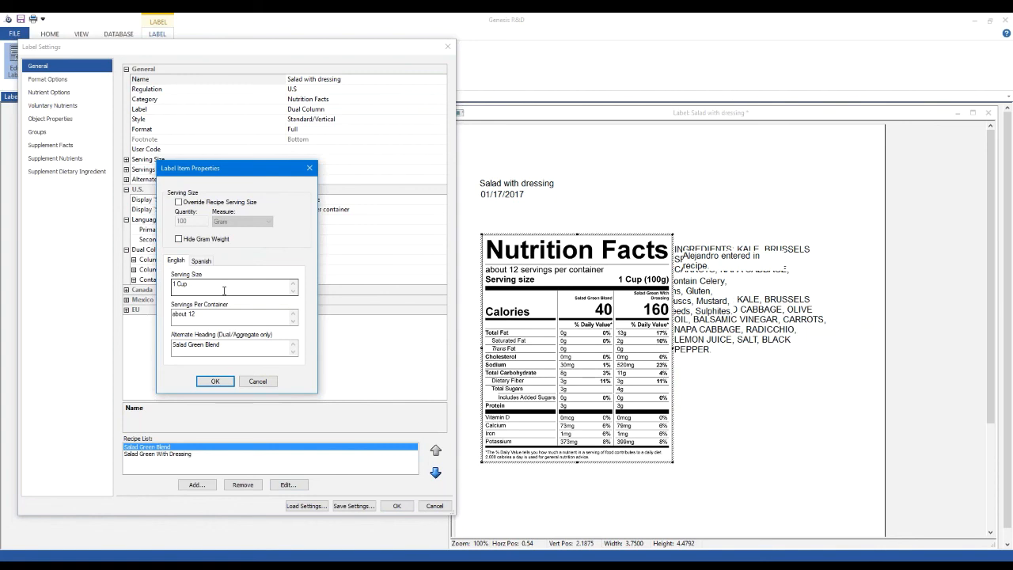
{"action": "left_click_drag", "start_coordinate": [244, 346], "coordinate": [161, 339]}
{"action": "left_click", "coordinate": [233, 353]}
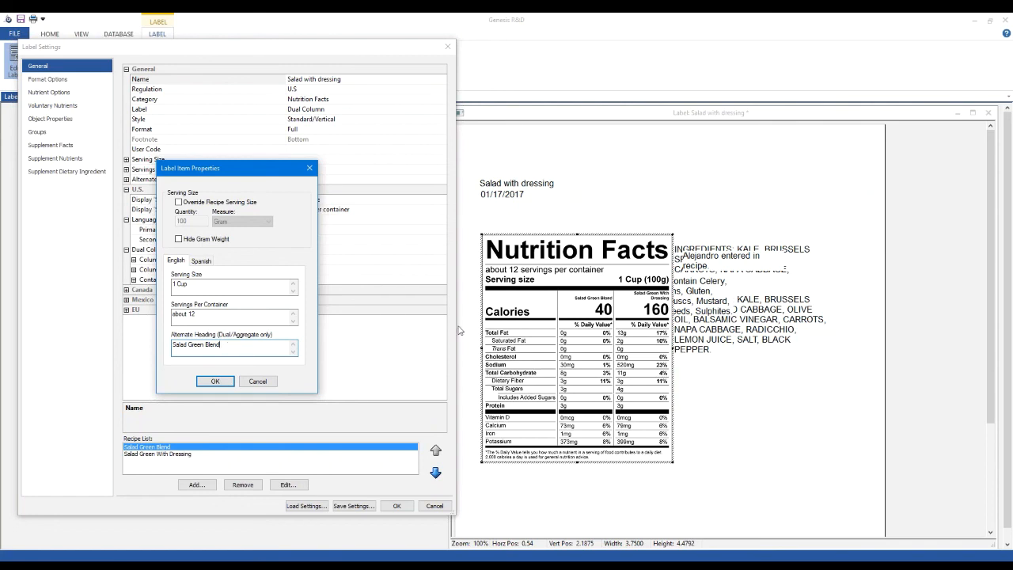
{"action": "left_click", "coordinate": [259, 381]}
Step: Examine the alternate heading in the label item properties of Salad Green With Dressing without changing it
{"action": "left_click", "coordinate": [174, 454]}
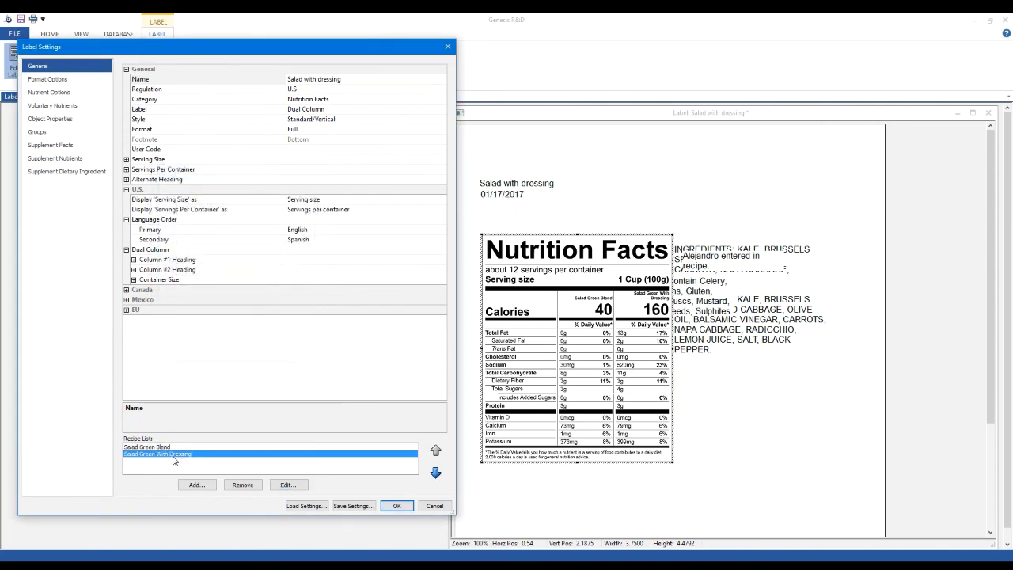
{"action": "left_click", "coordinate": [287, 484]}
{"action": "left_click", "coordinate": [255, 348]}
{"action": "key", "text": "ctrl+a"}
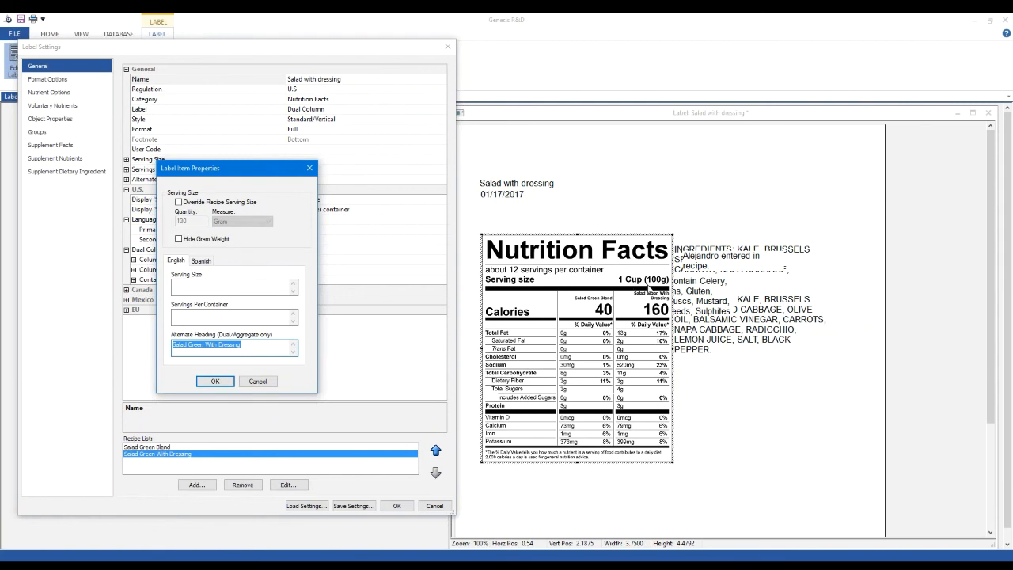
{"action": "left_click", "coordinate": [255, 381]}
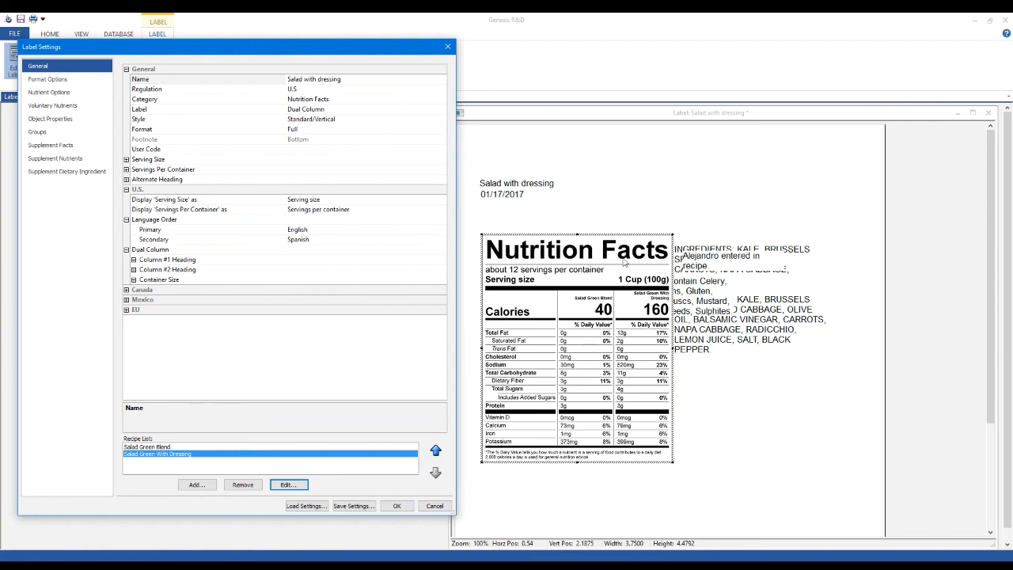
Step: Try moving Salad Green With Dressing above Salad Green Blend in the recipe list, and restore the original order
{"action": "left_click", "coordinate": [435, 450]}
{"action": "left_click", "coordinate": [435, 473]}
{"action": "left_click", "coordinate": [435, 450]}
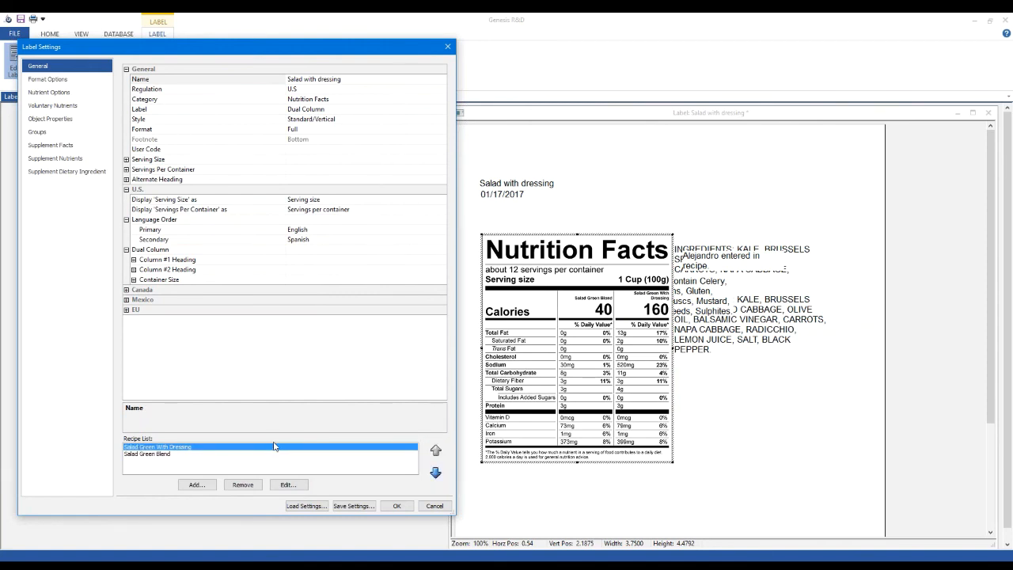
{"action": "left_click", "coordinate": [435, 473]}
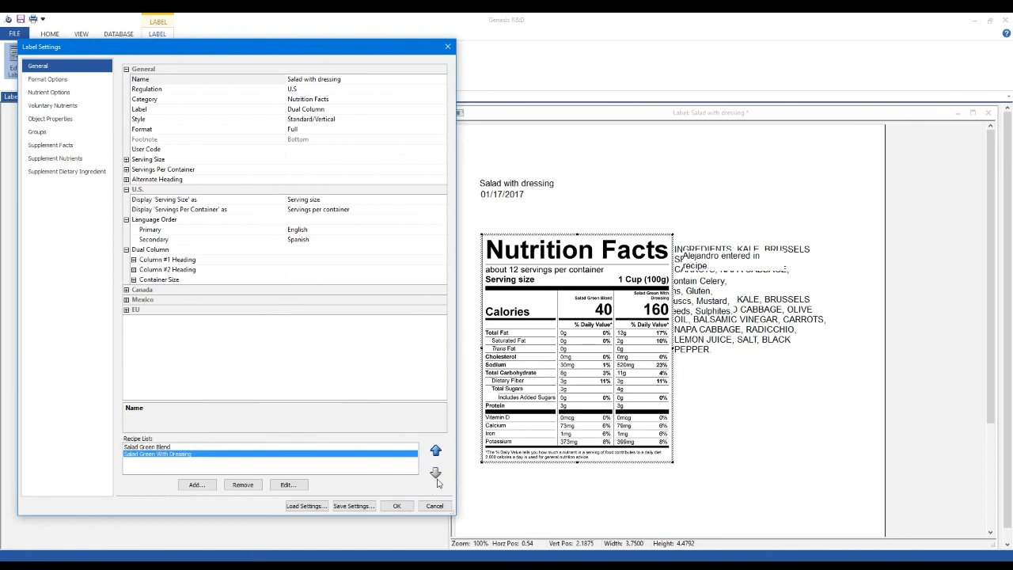
Step: Review the format options, nutrient options and voluntary nutrients of the label, and accept the label settings
{"action": "left_click", "coordinate": [37, 80]}
{"action": "left_click", "coordinate": [43, 92]}
{"action": "left_click", "coordinate": [47, 105]}
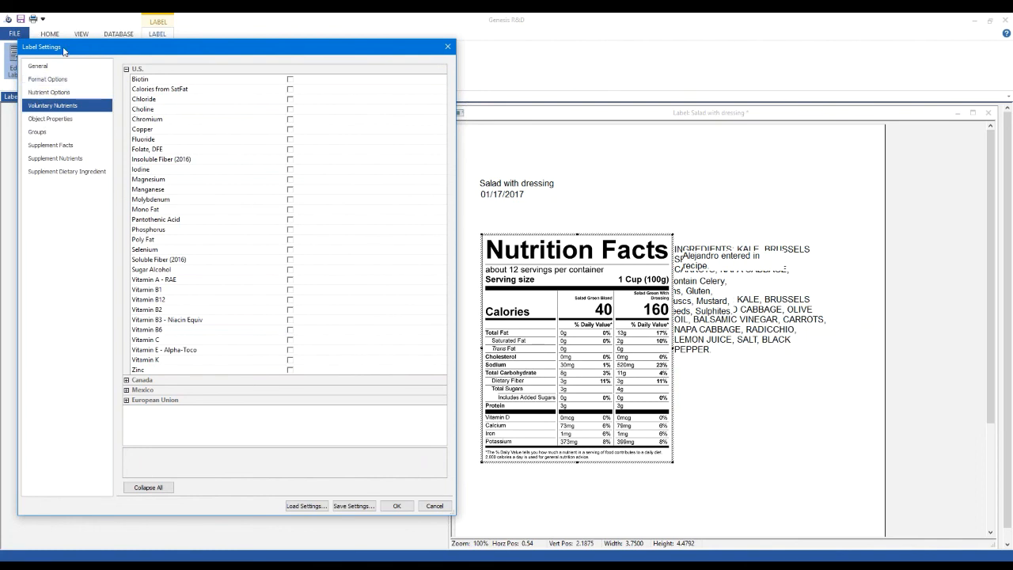
{"action": "left_click", "coordinate": [37, 65]}
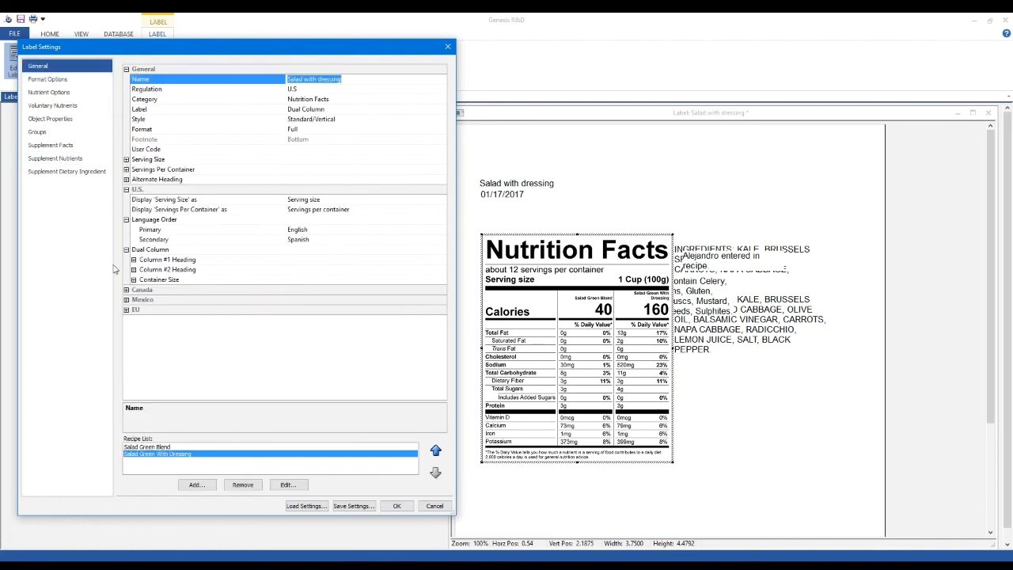
{"action": "left_click", "coordinate": [389, 507]}
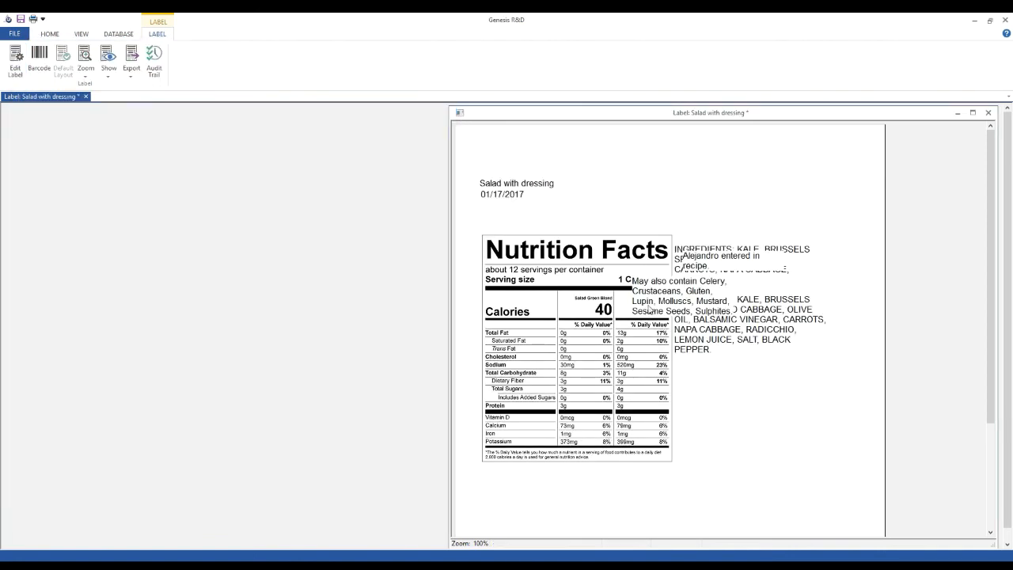
Step: Switch to the PowerPoint slide show with the Questions slide
{"action": "left_click", "coordinate": [343, 564]}
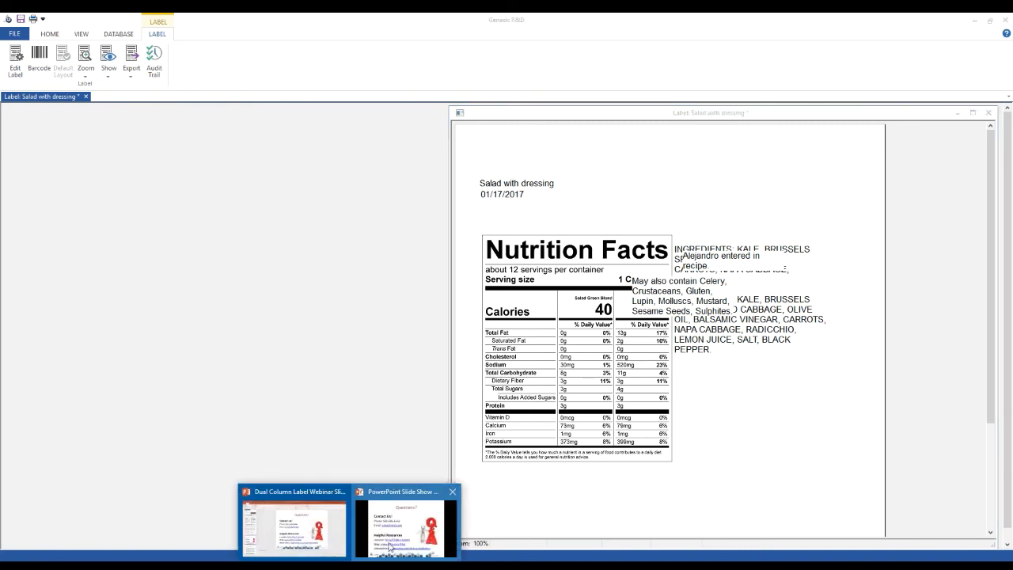
{"action": "left_click", "coordinate": [389, 546]}
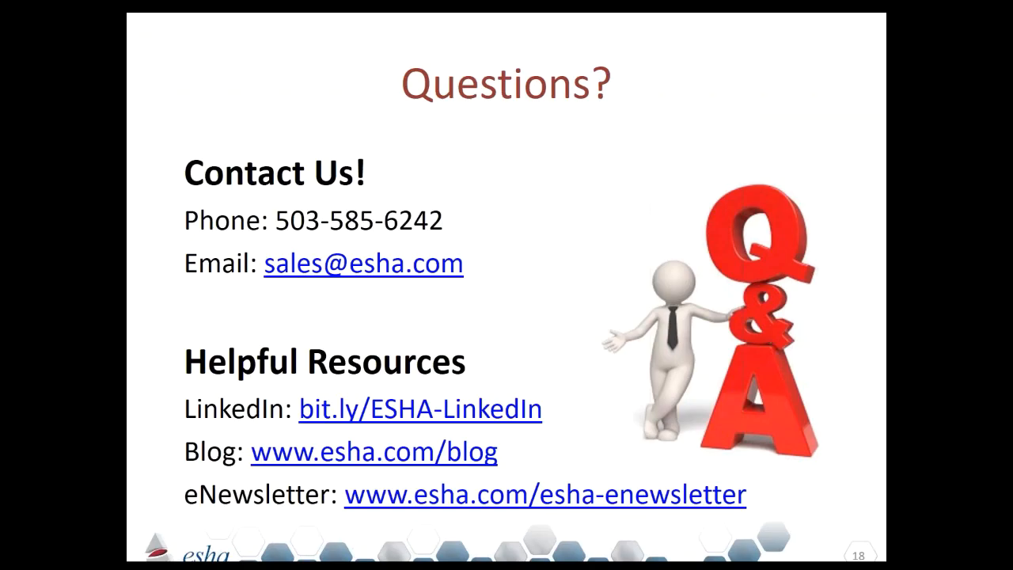